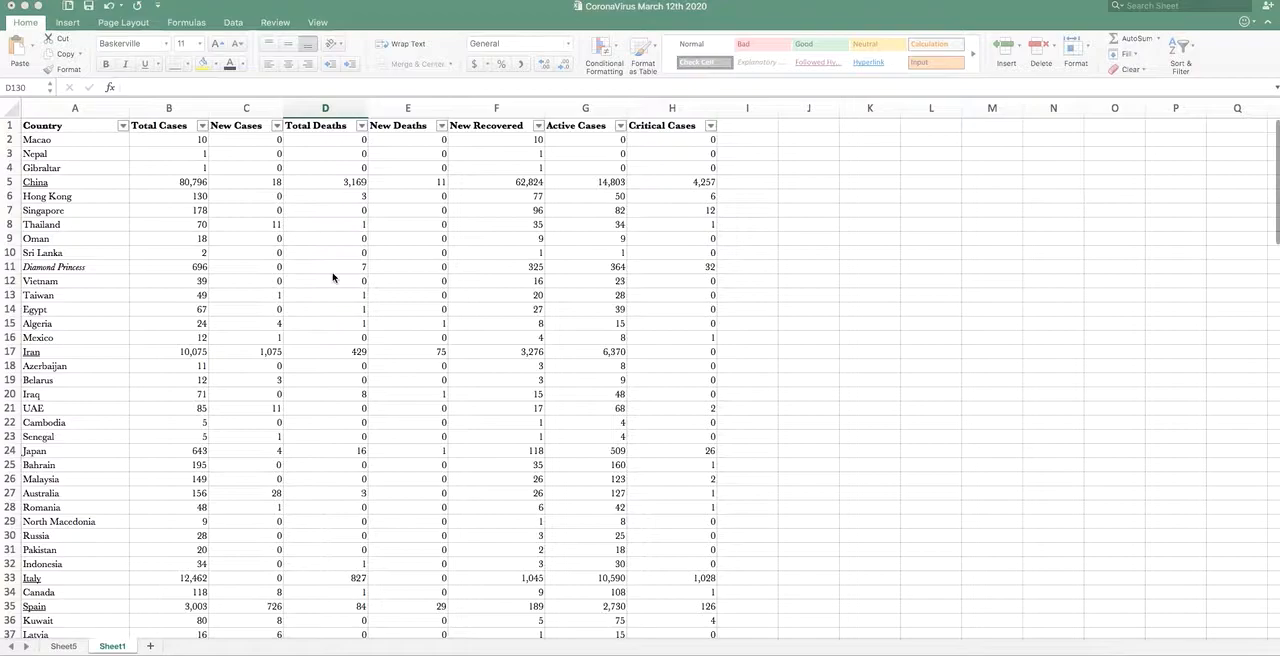
# - Examine the total, new and recovered case figures in the Macao and China rows
pyautogui.click(179, 144)
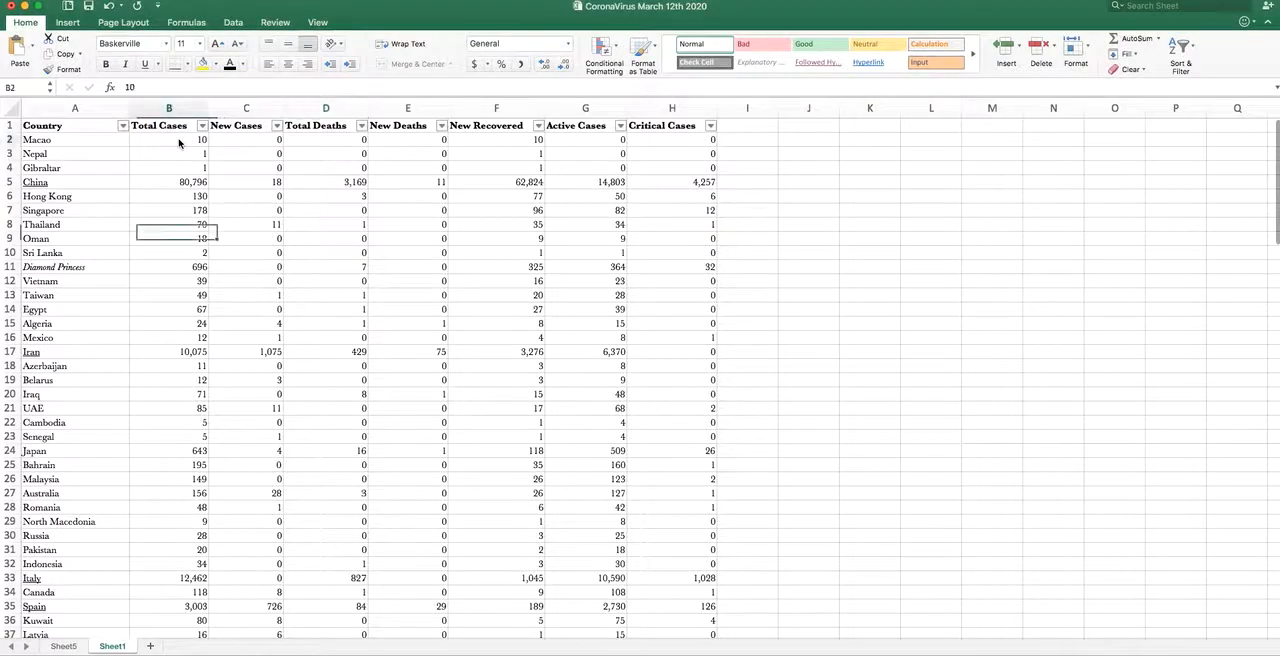
pyautogui.click(236, 146)
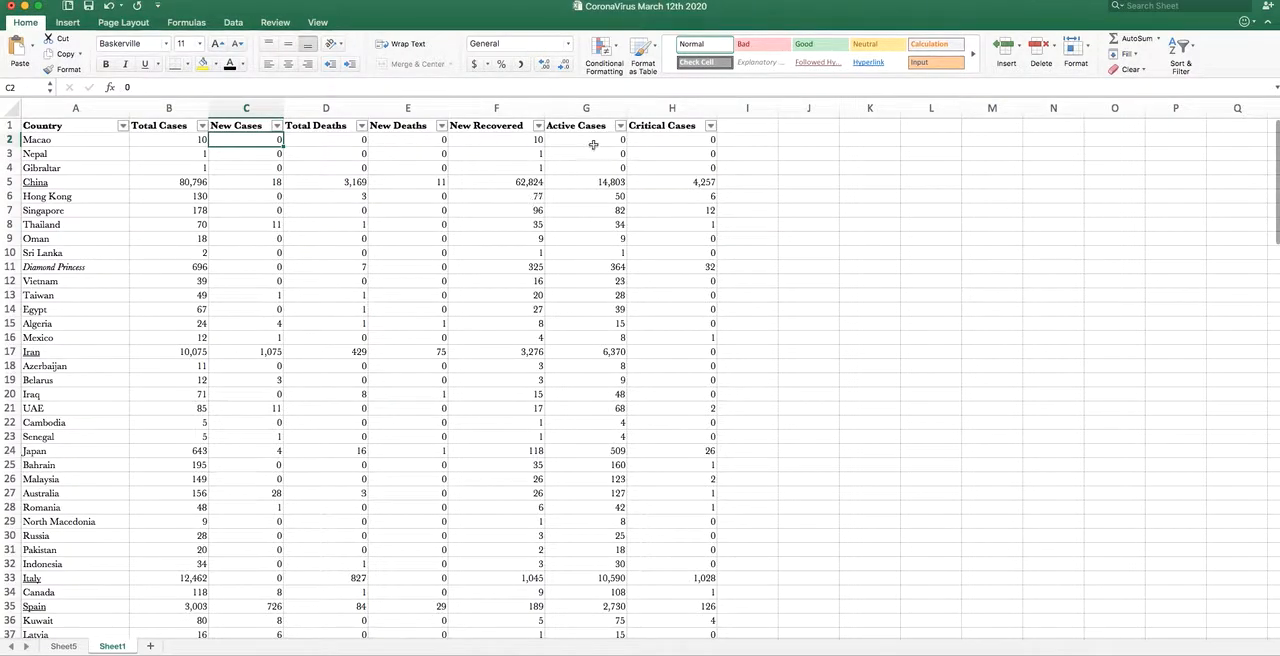
pyautogui.click(518, 142)
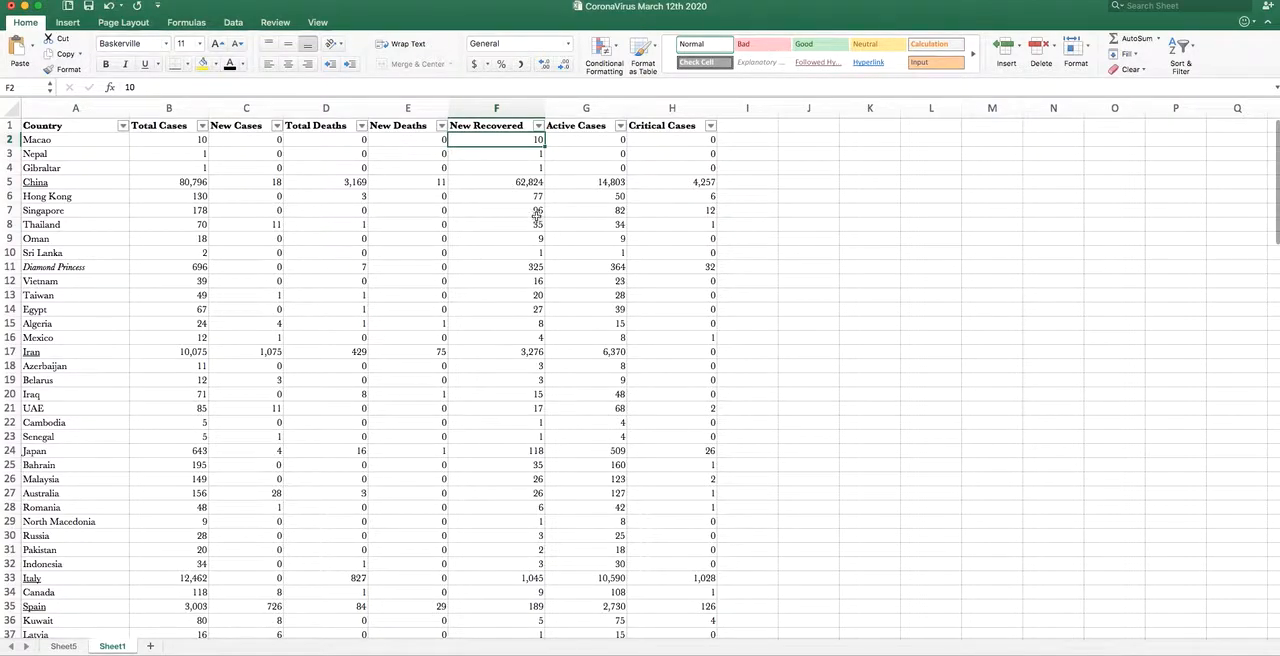
pyautogui.click(505, 186)
pyautogui.click(174, 184)
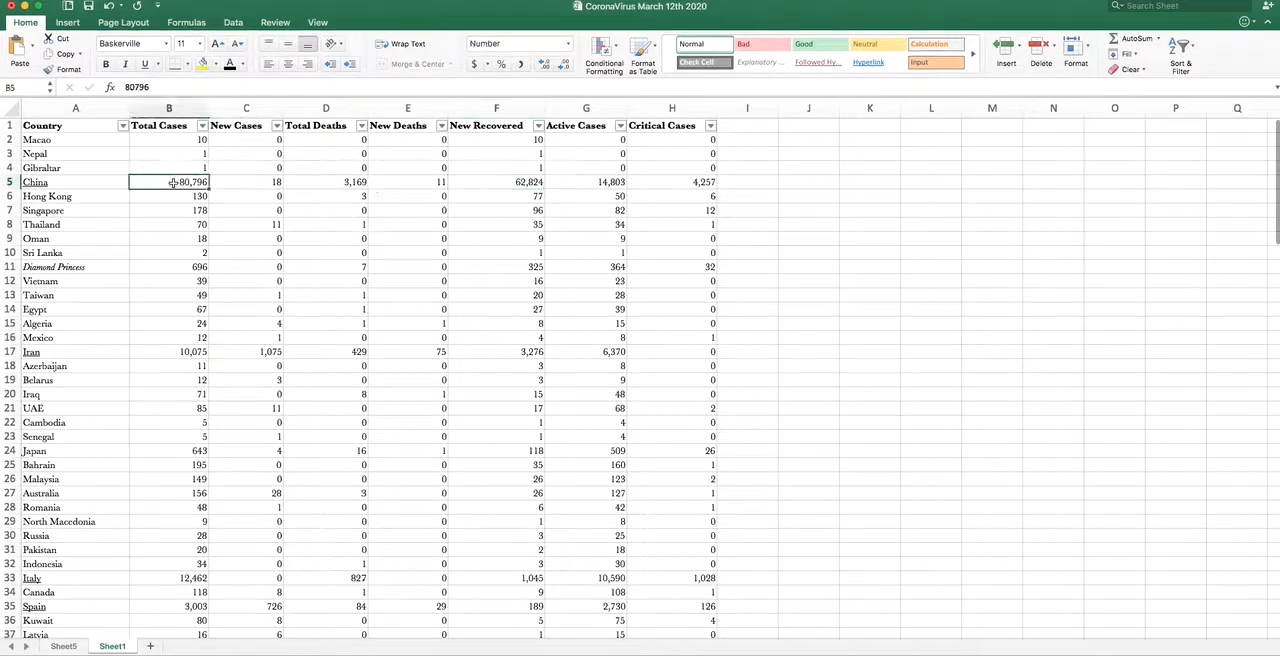
pyautogui.click(495, 180)
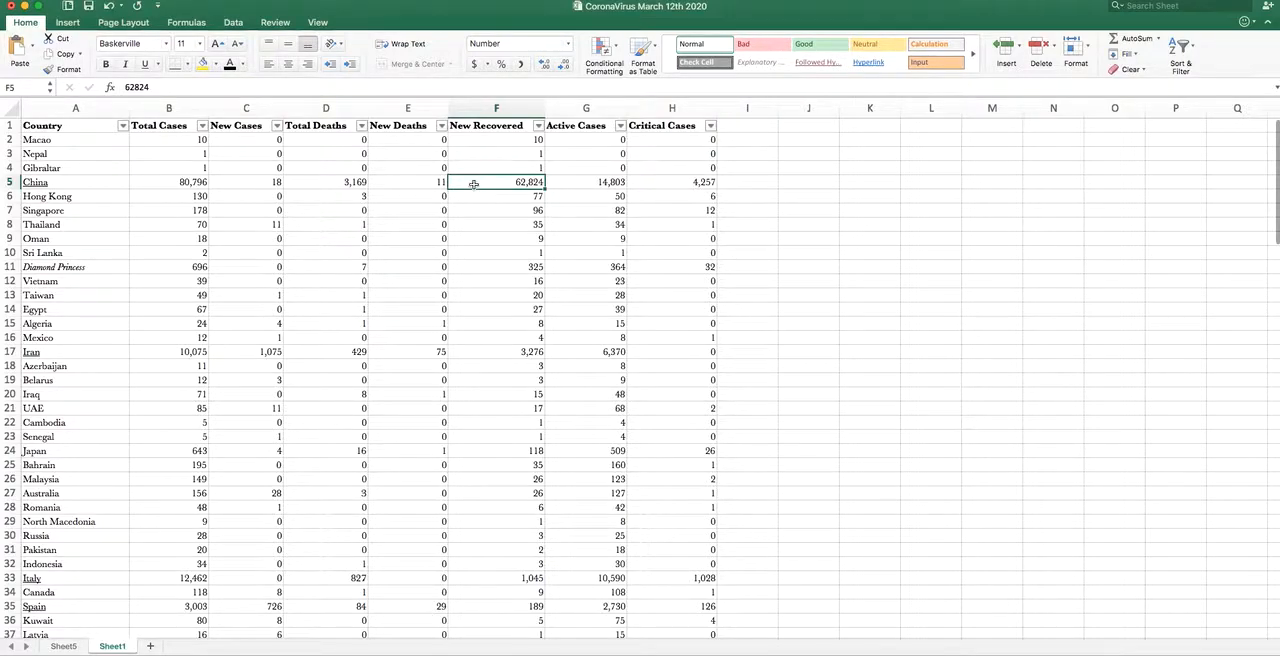
pyautogui.click(193, 182)
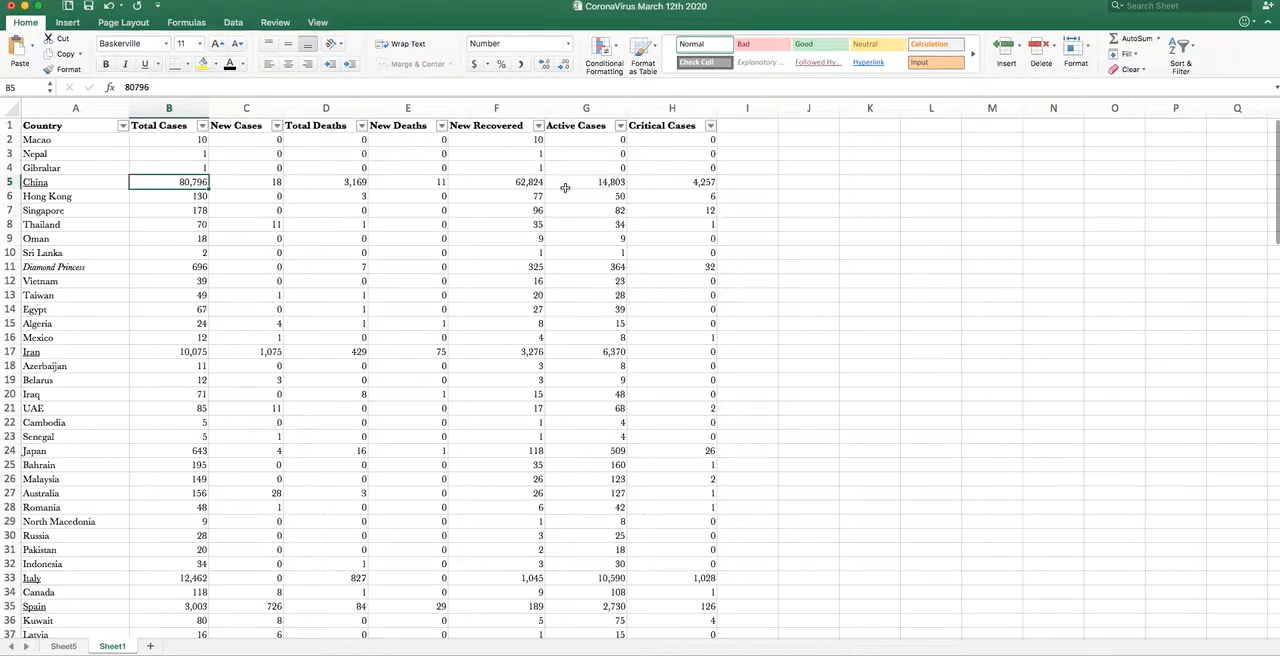
# - Add the header "Deaths/Cases" in I1 and fit the column's width to it
pyautogui.click(737, 125)
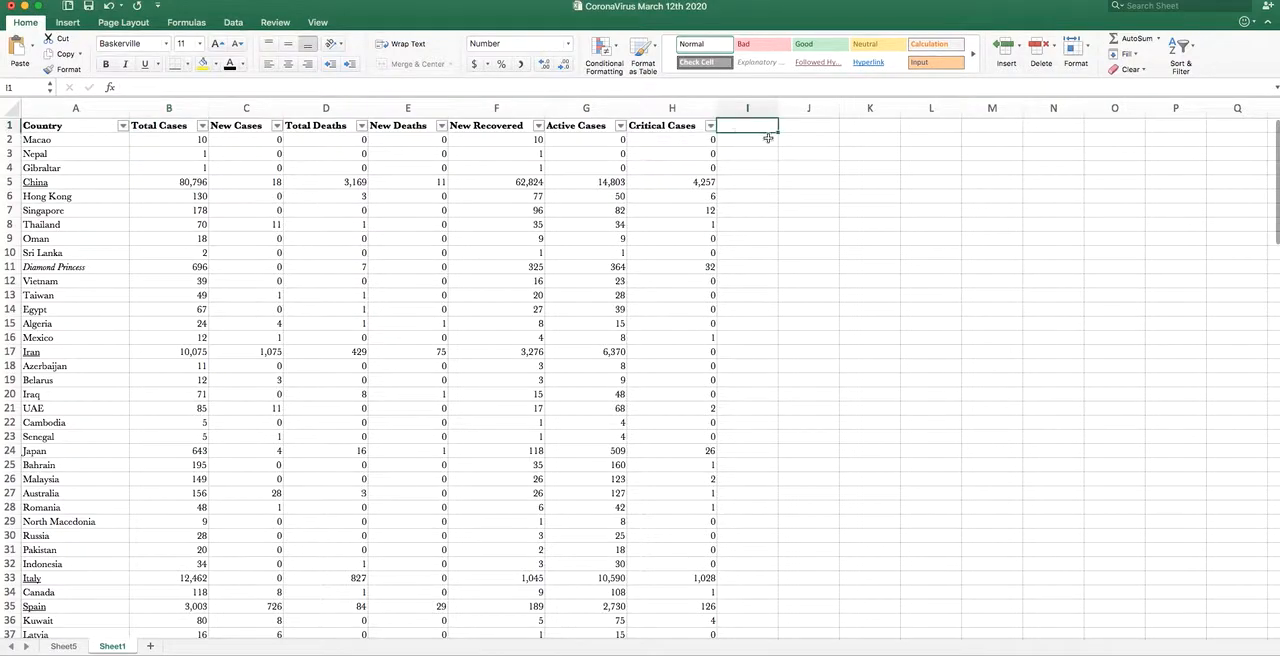
pyautogui.write('Death')
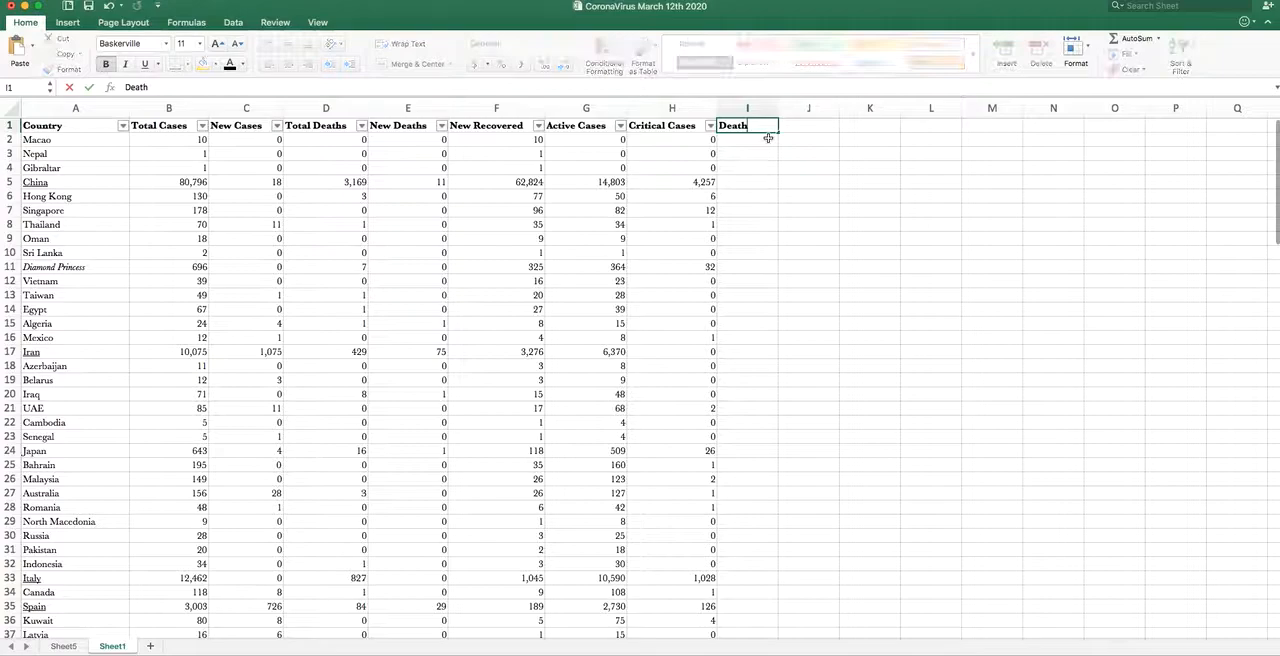
pyautogui.write('s/Cases')
pyautogui.press('Return')
pyautogui.doubleClick(779, 106)
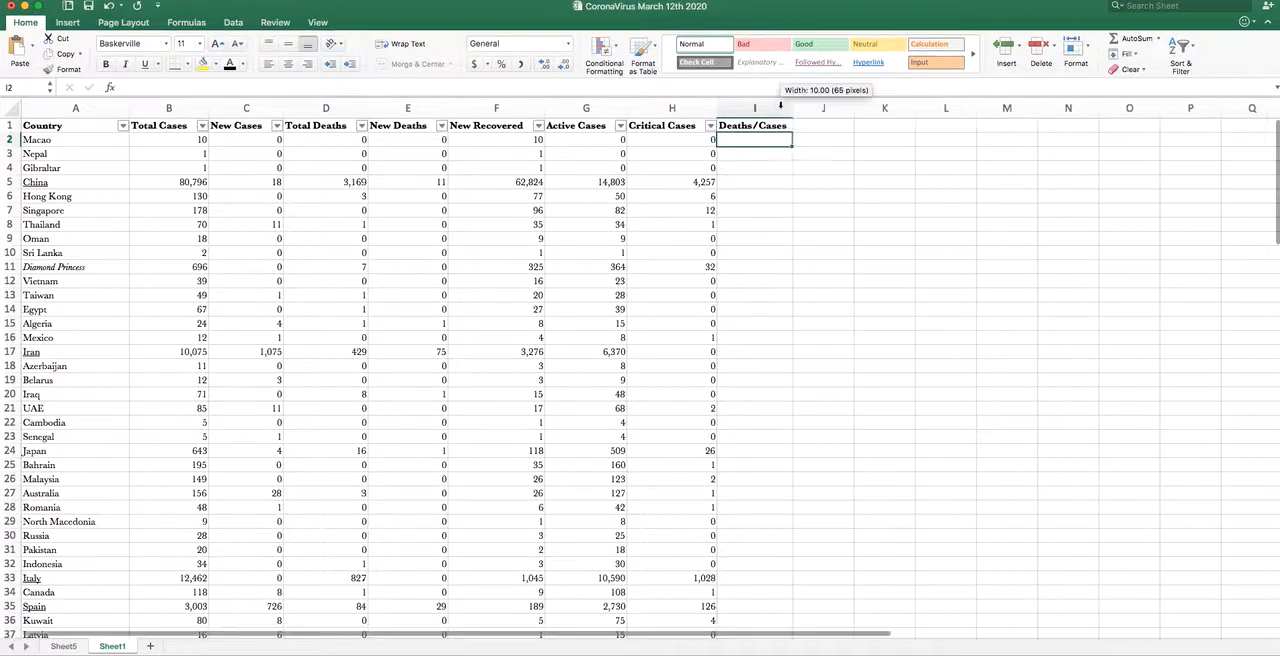
# - Add the header "Recovered/Cases" in J1 and fit the column's width to it
pyautogui.click(818, 123)
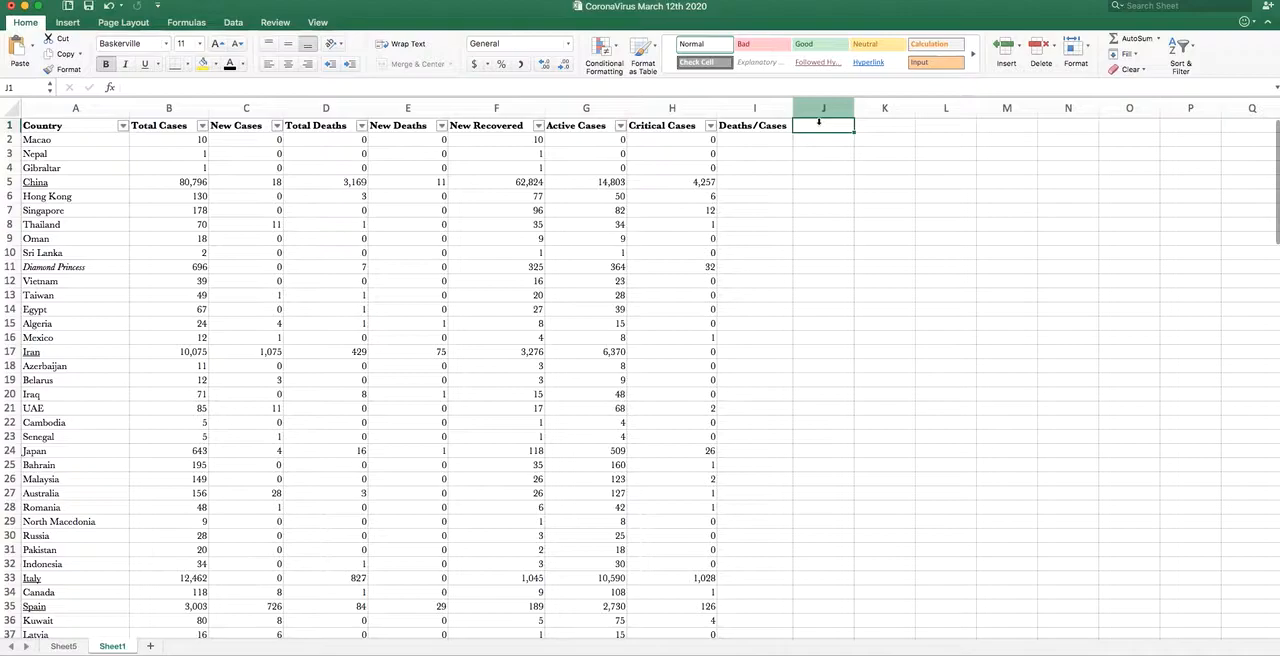
pyautogui.write('Recove')
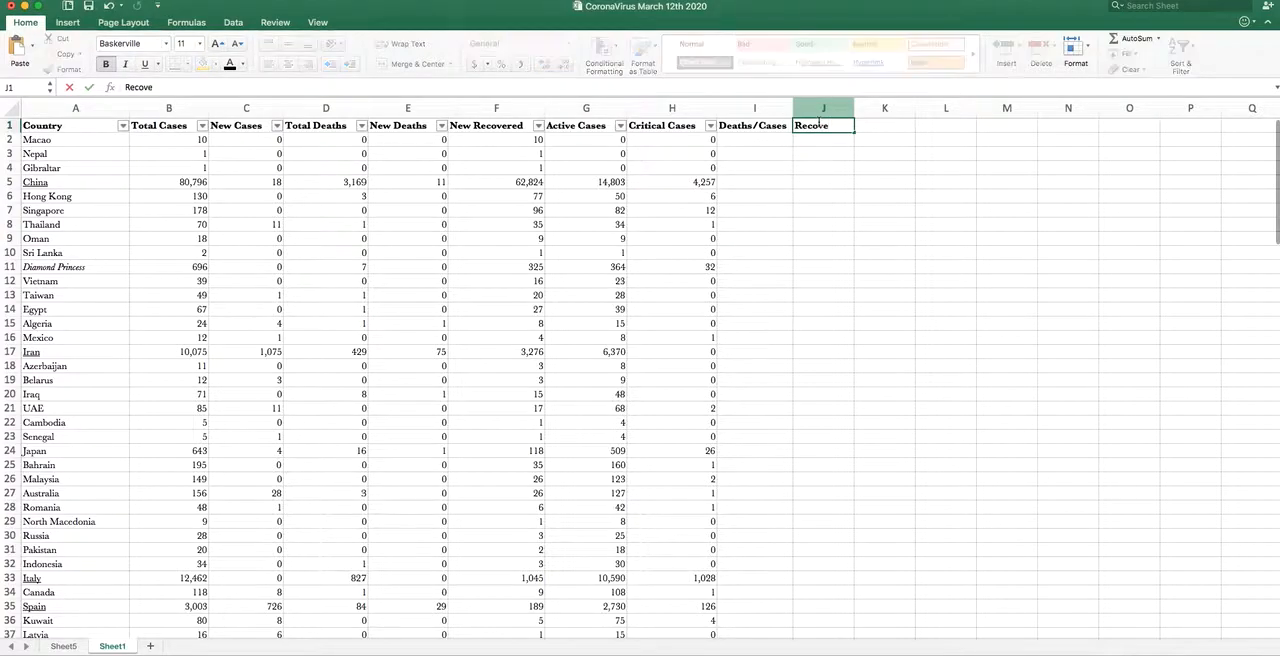
pyautogui.write('red/Cases')
pyautogui.press('Return')
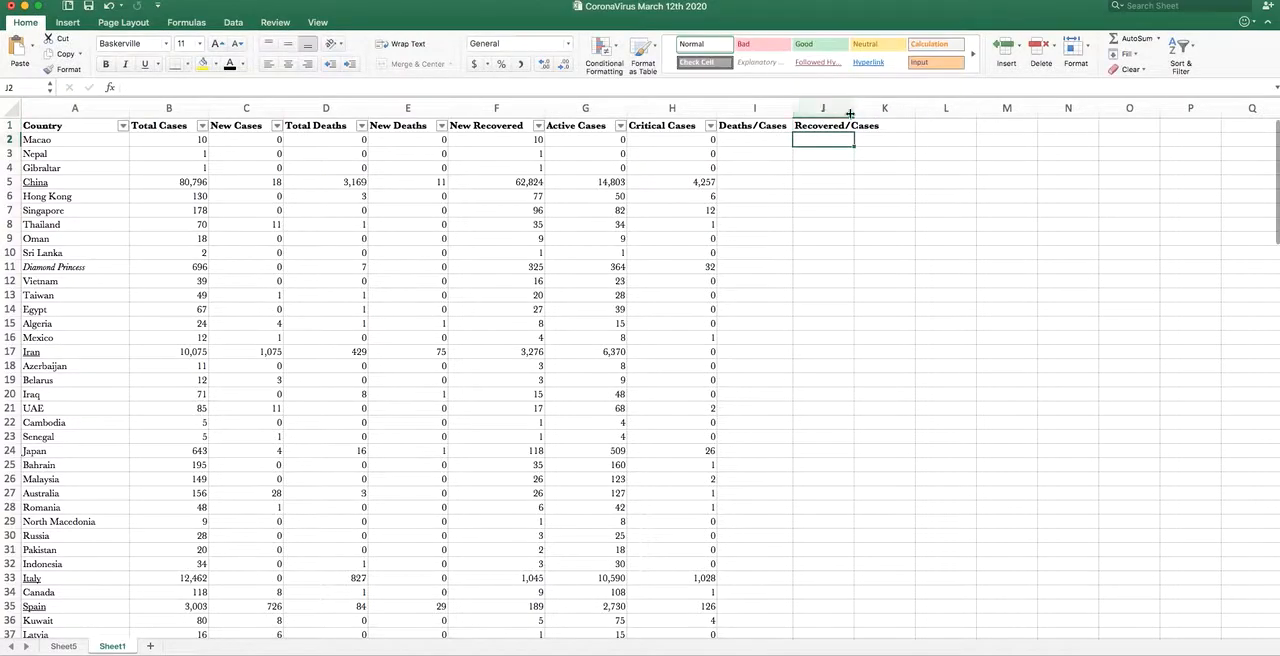
pyautogui.doubleClick(854, 110)
# - Enter the formula =D2/B2 in I2 to divide Macao's total deaths by its total cases
pyautogui.click(740, 143)
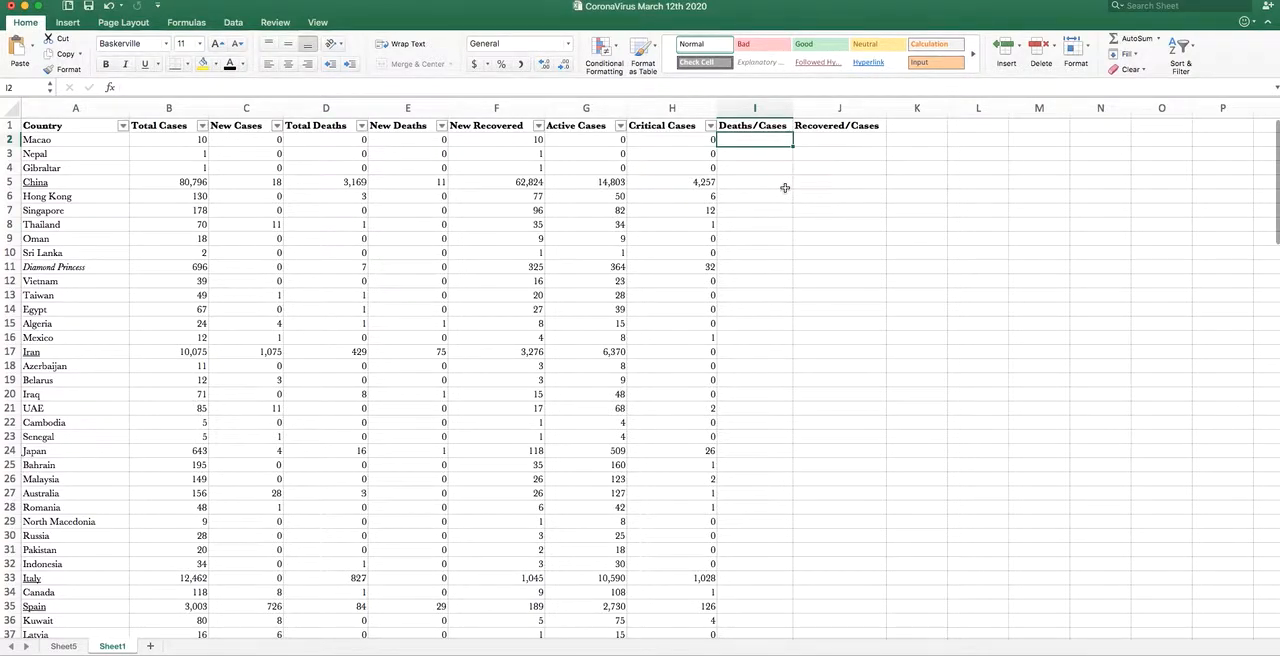
pyautogui.write('=')
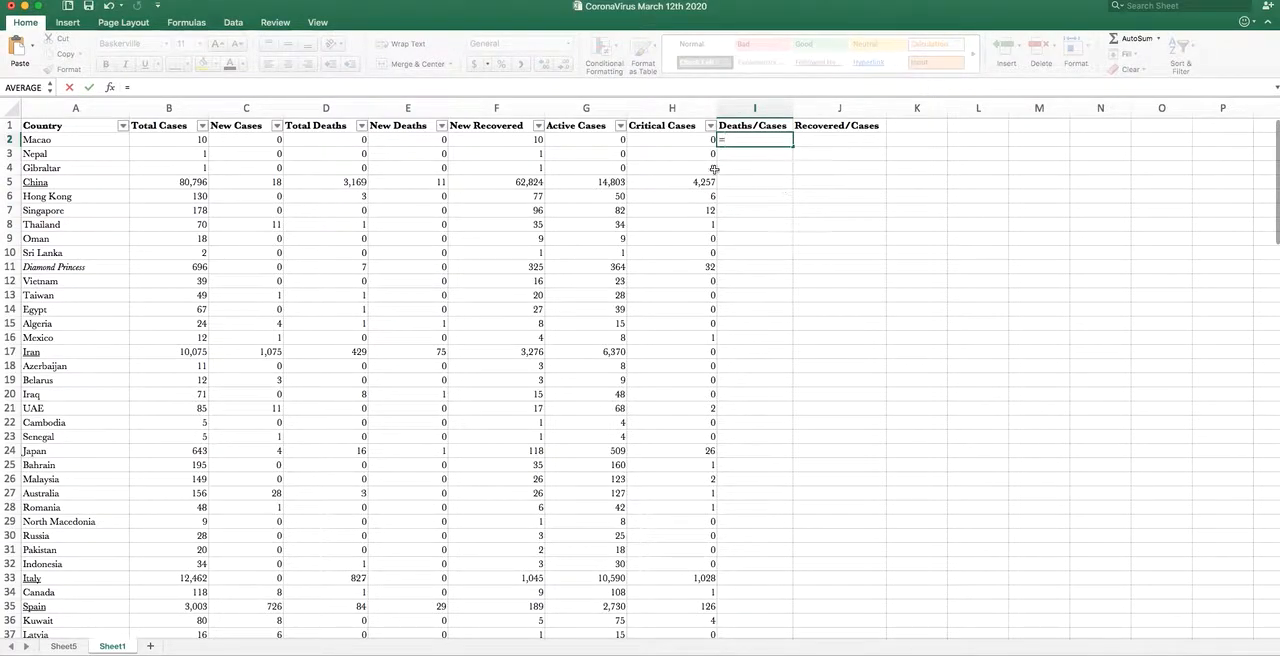
pyautogui.click(331, 140)
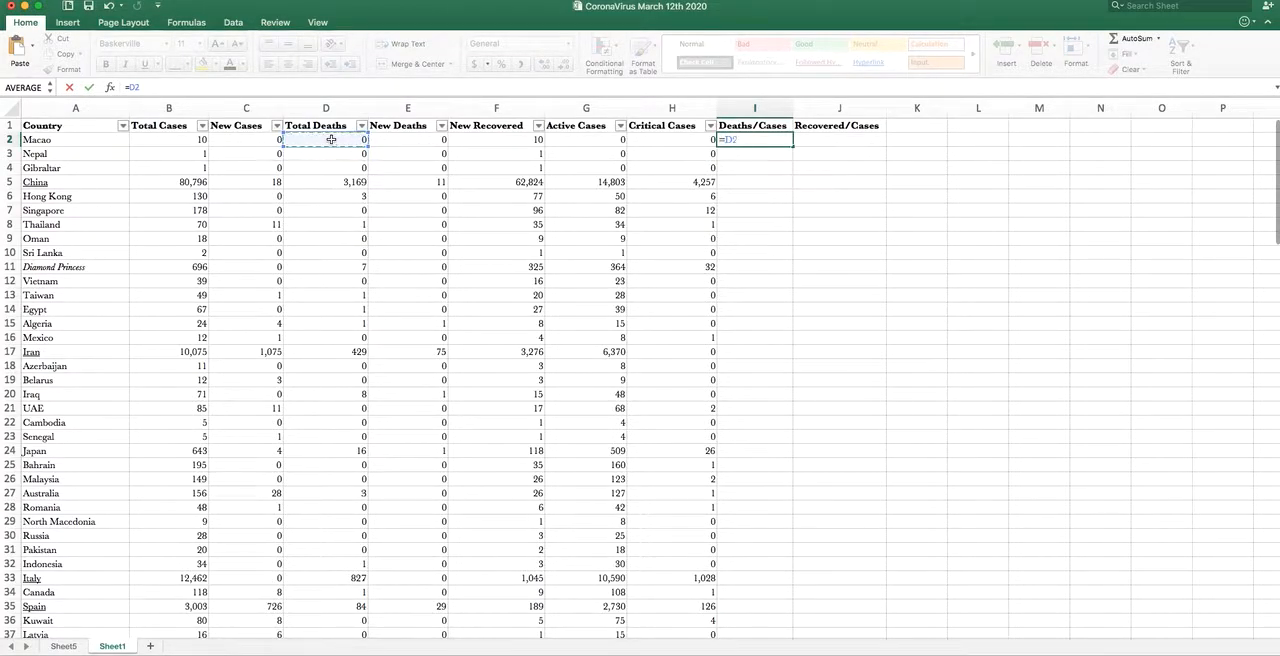
pyautogui.write('/')
pyautogui.click(172, 141)
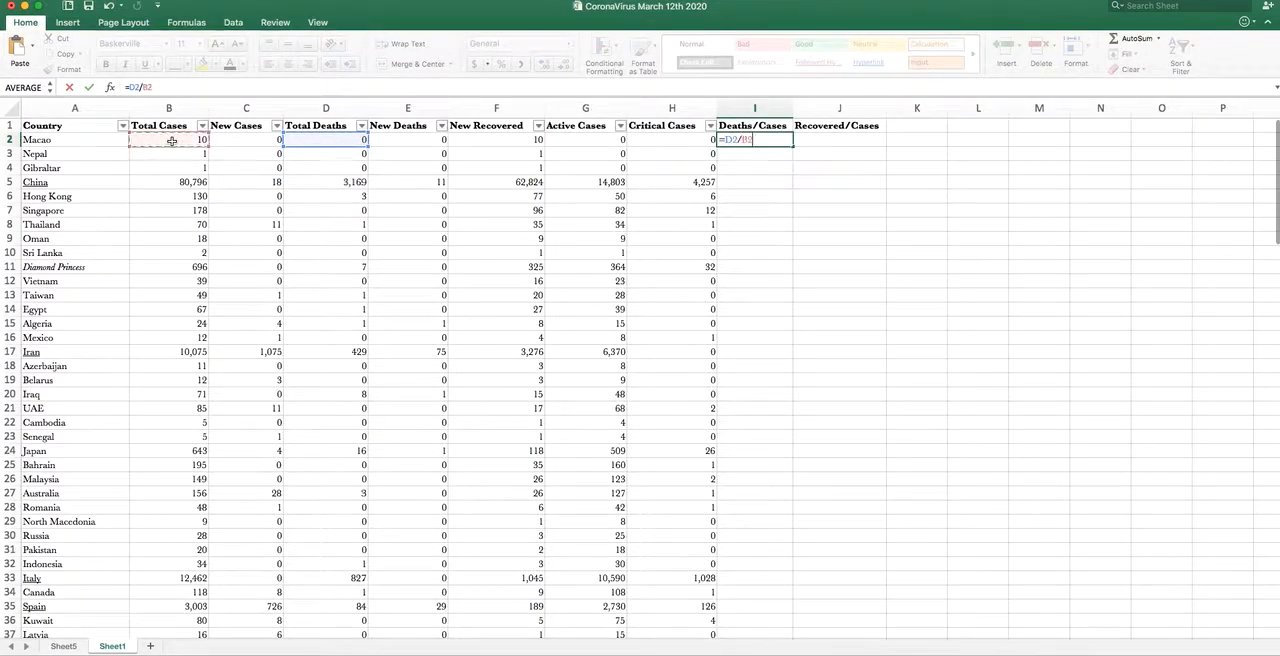
pyautogui.press('Return')
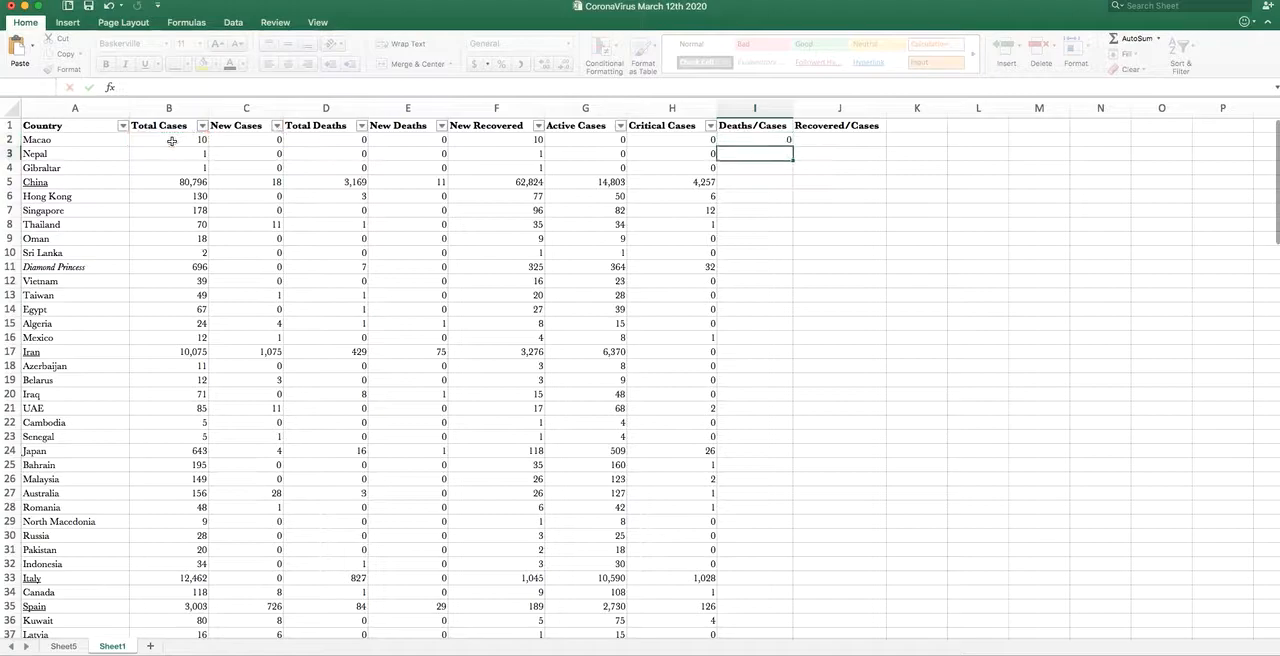
# - Enter the formula =F2/B2 in J2 to divide Macao's recovered count by its total cases
pyautogui.click(829, 139)
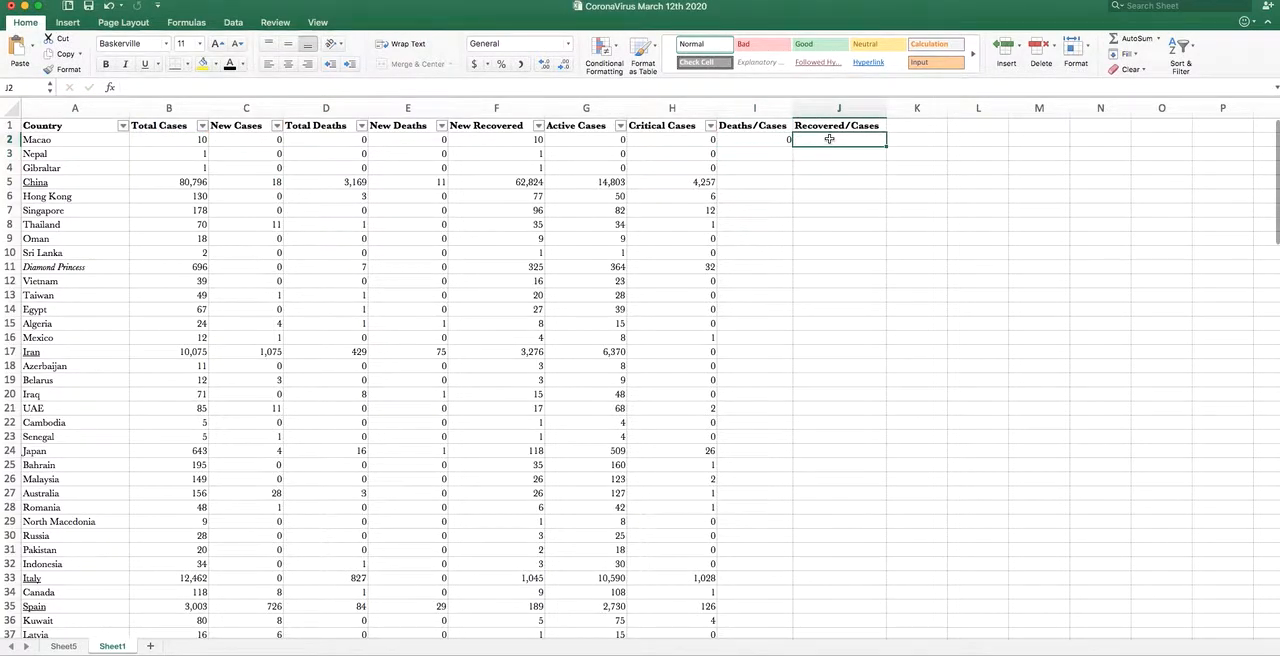
pyautogui.write('=')
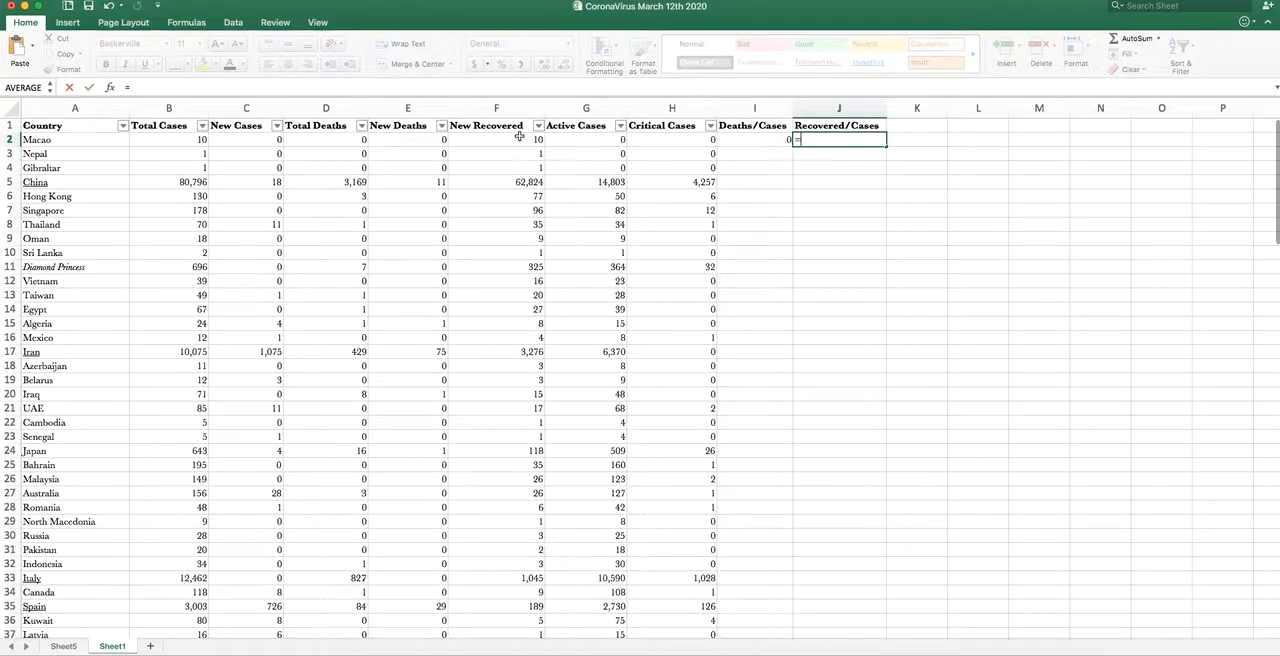
pyautogui.click(515, 139)
pyautogui.write('/')
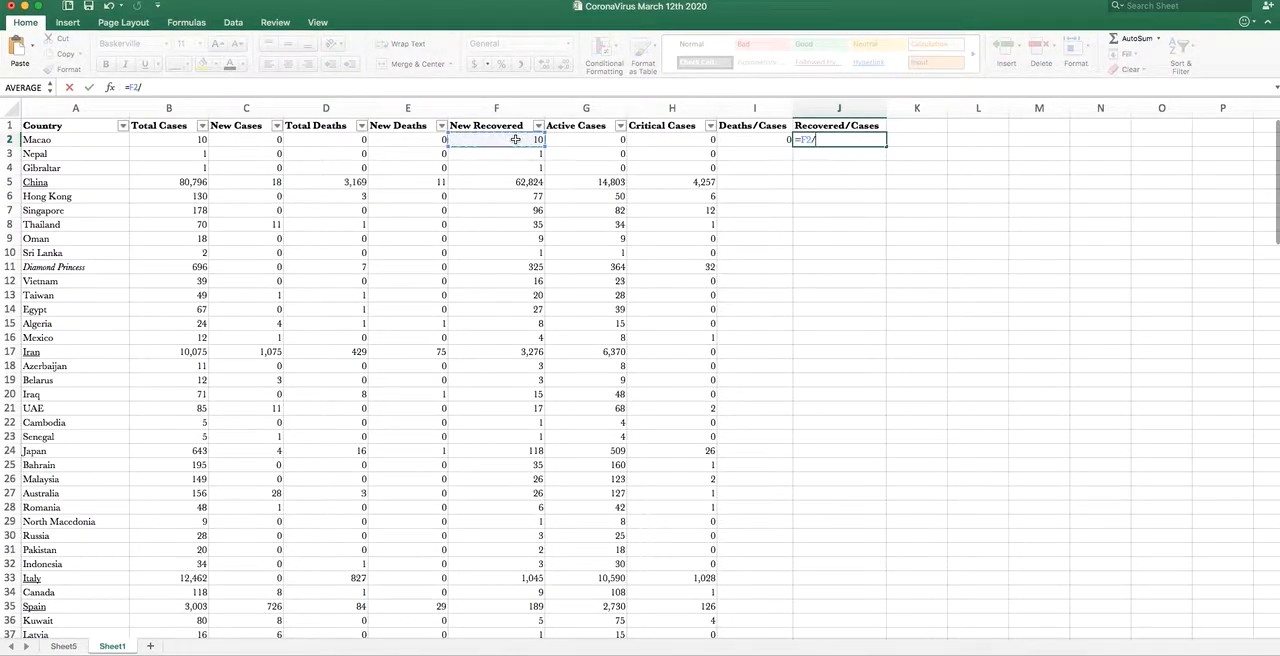
pyautogui.click(157, 139)
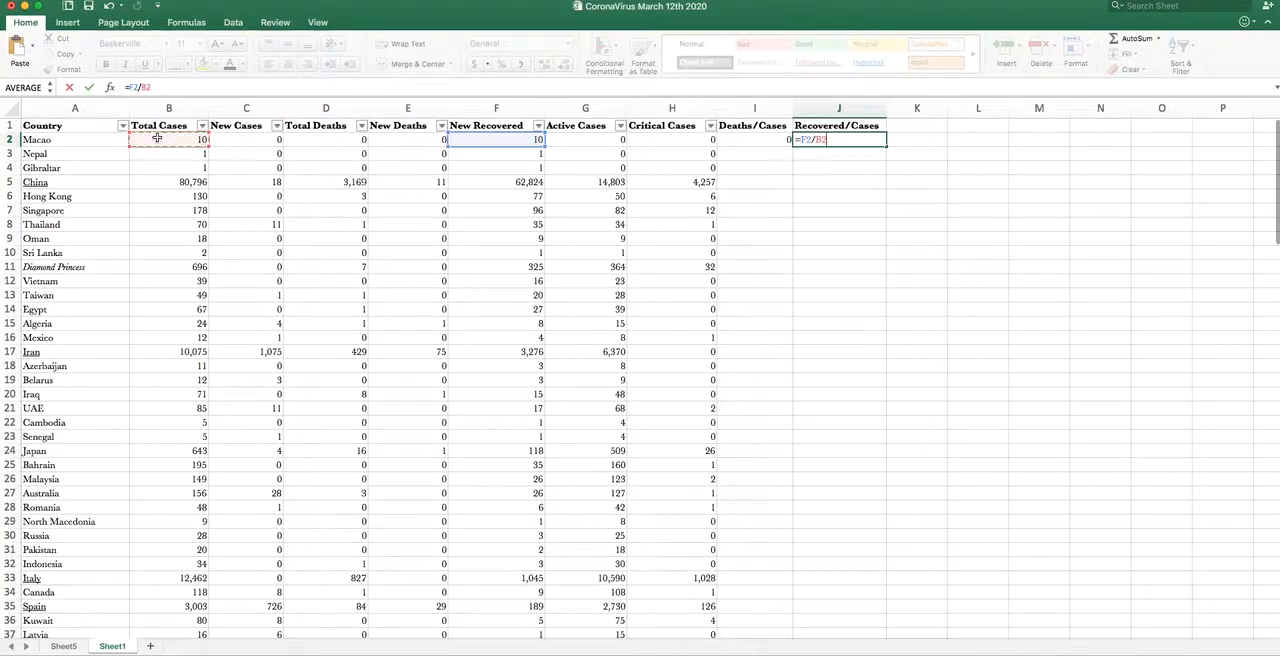
pyautogui.press('Return')
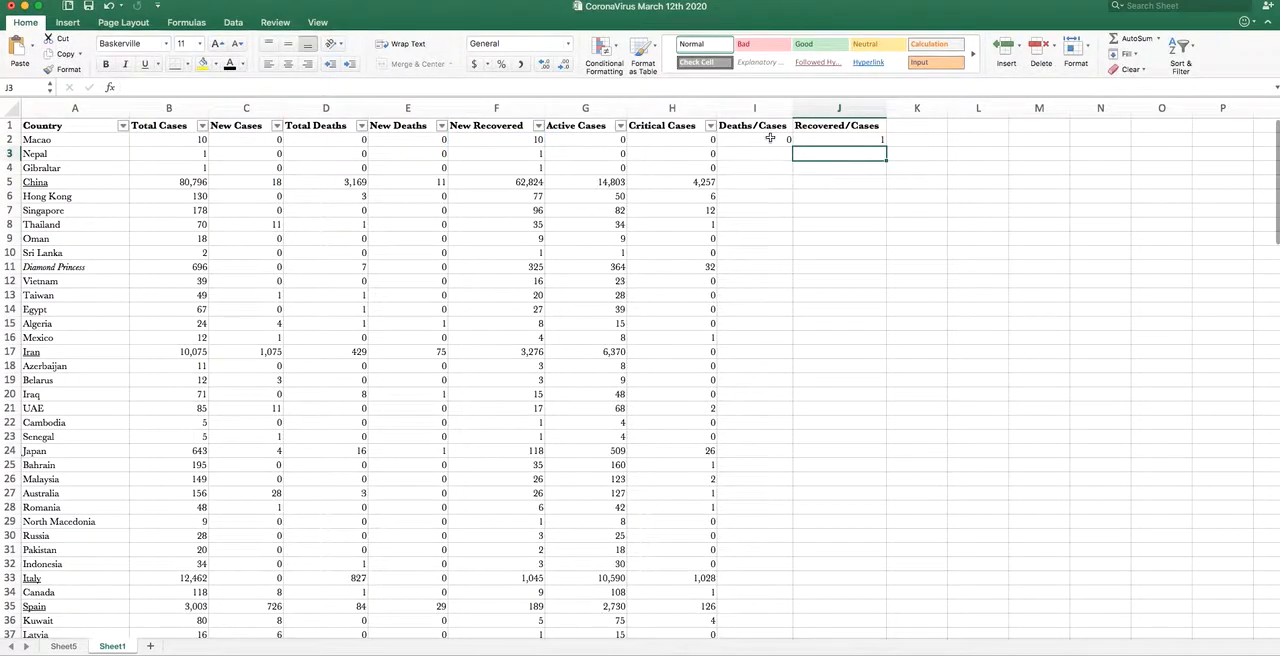
# - Fill the I2 and J2 formulas down for all countries and format the results as percentages with 2 decimal places
pyautogui.moveTo(771, 139); pyautogui.dragTo(818, 140)
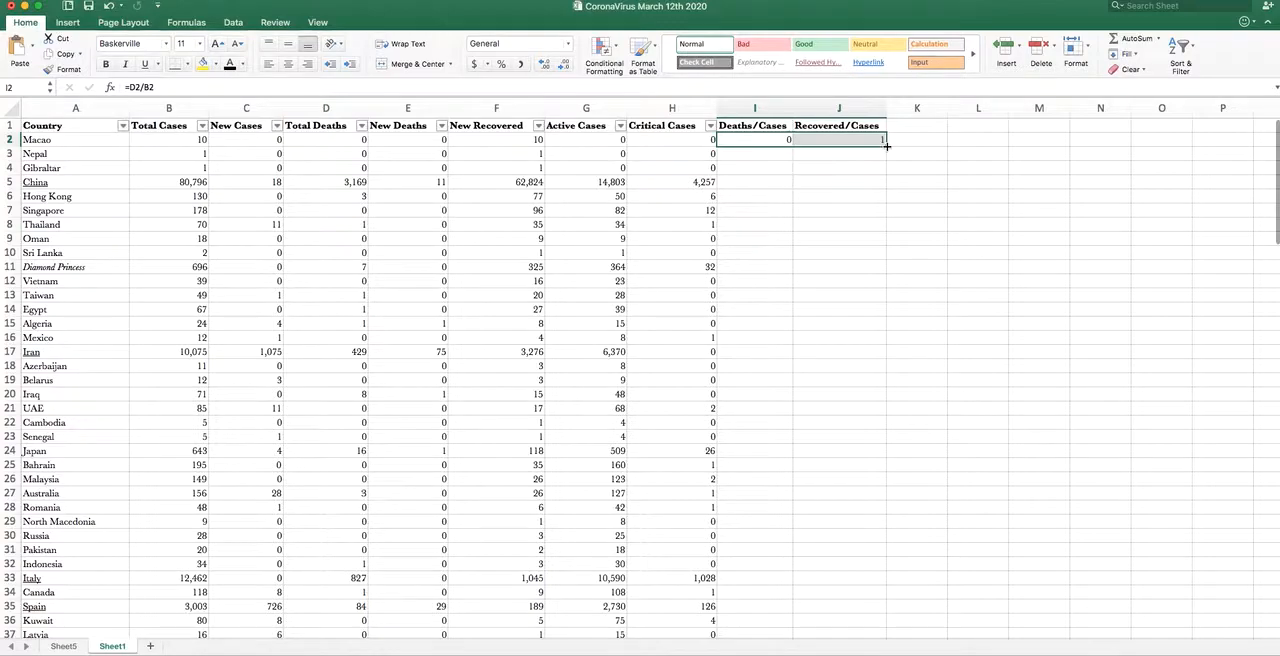
pyautogui.doubleClick(886, 146)
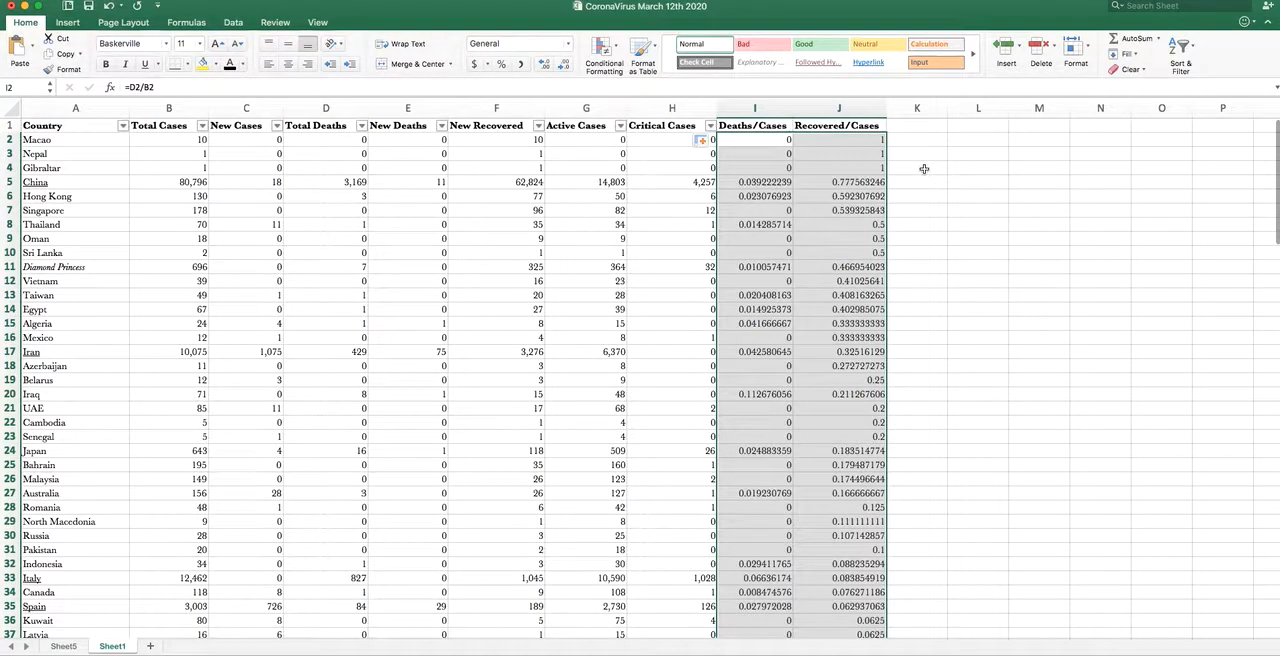
pyautogui.rightClick(821, 142)
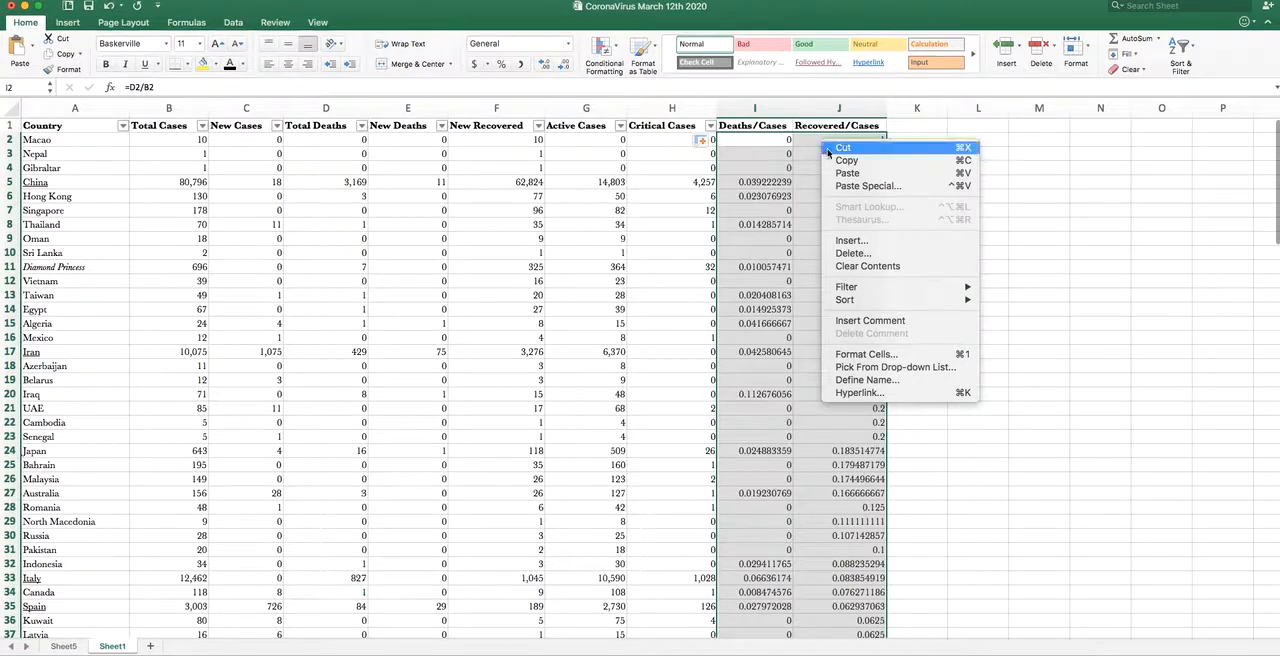
pyautogui.click(893, 354)
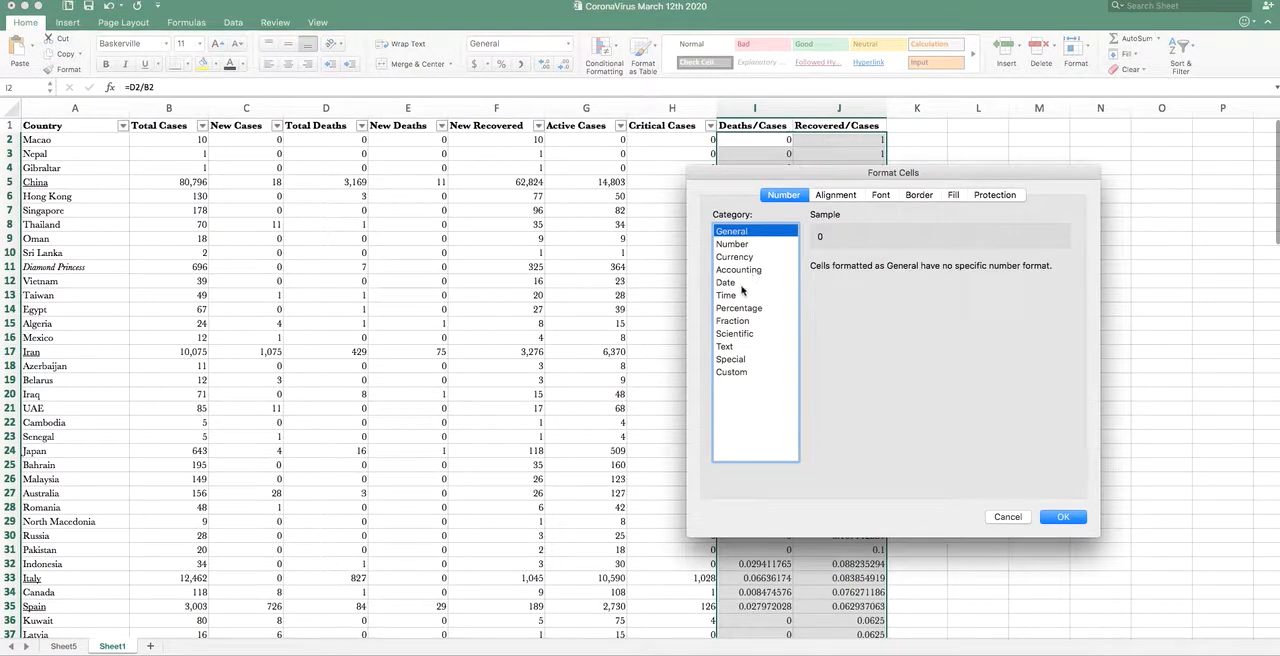
pyautogui.click(741, 309)
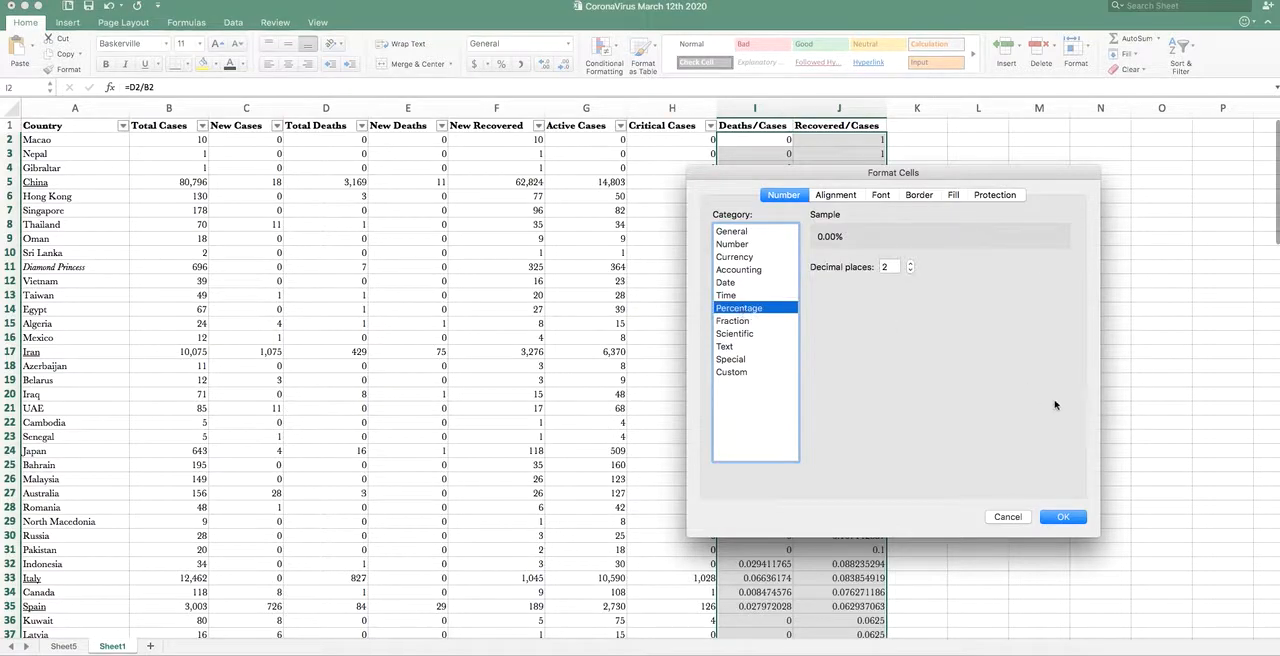
pyautogui.click(1063, 517)
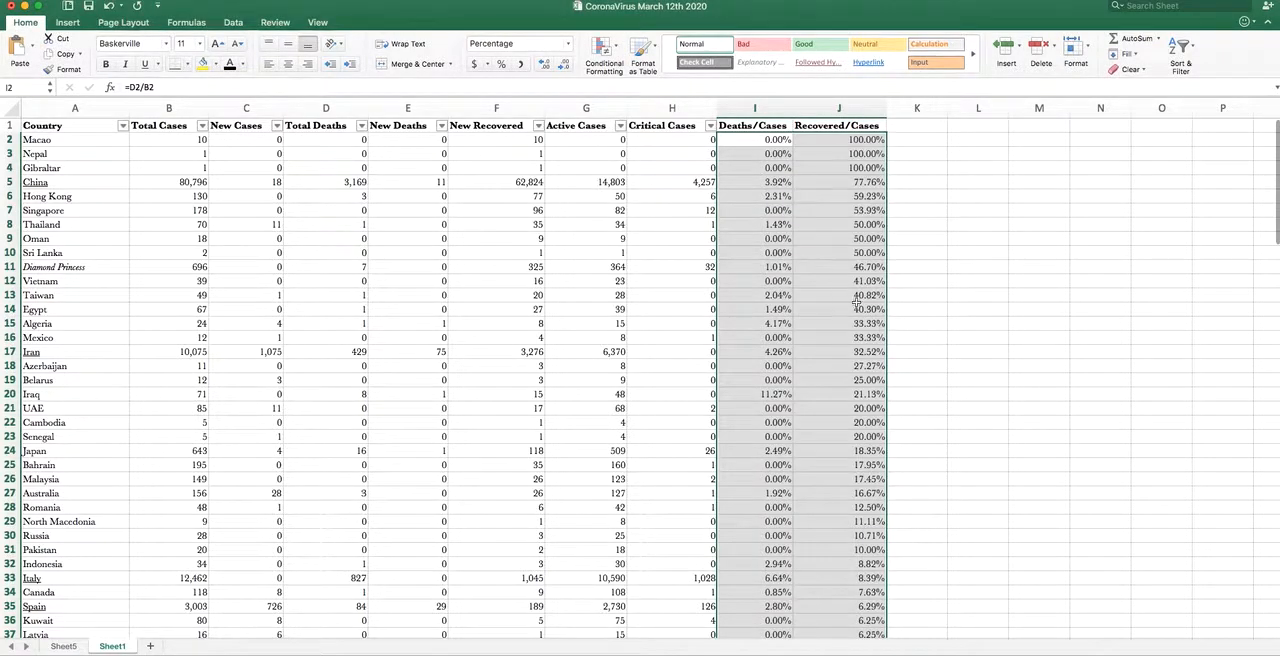
# - Examine the death and recovery percentages for Gibraltar and China alongside their recovered counts
pyautogui.click(831, 293)
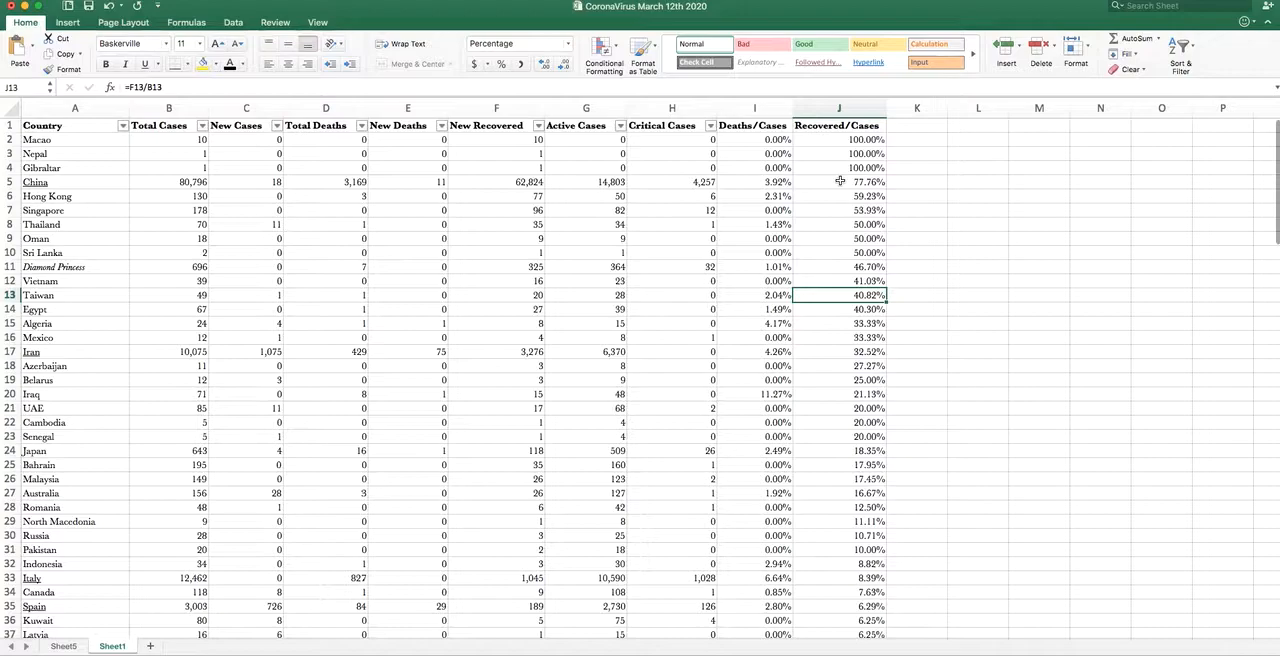
pyautogui.click(512, 167)
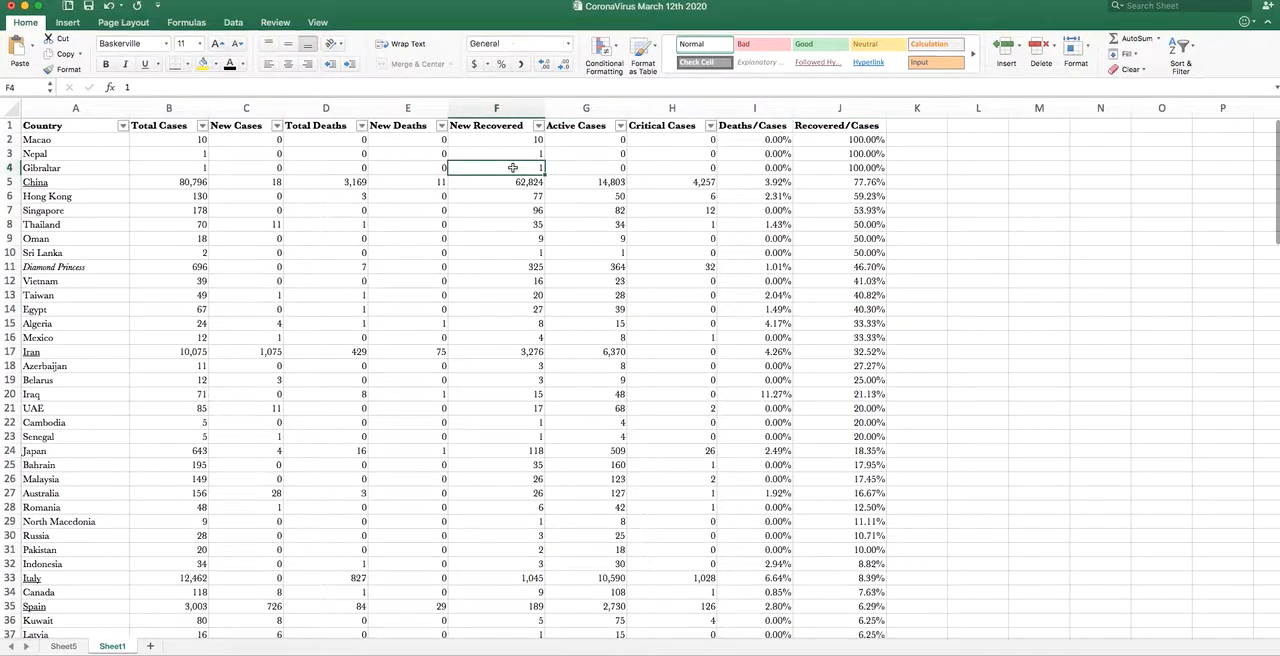
pyautogui.click(820, 168)
pyautogui.click(779, 168)
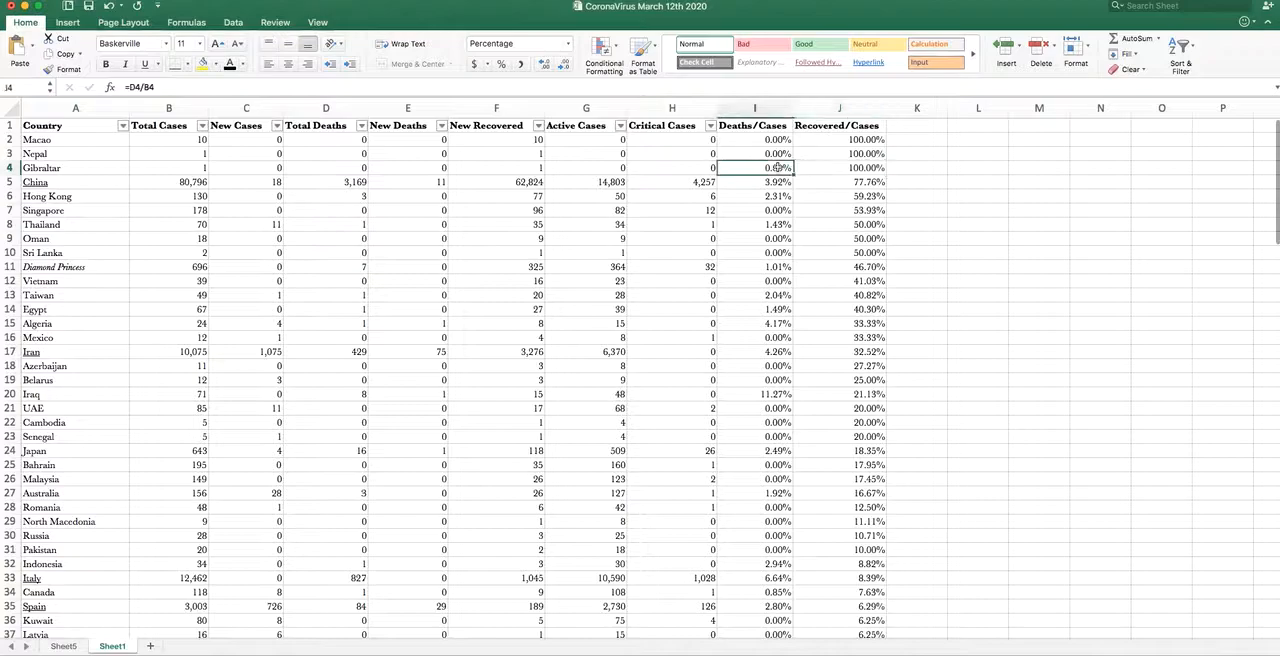
pyautogui.click(826, 186)
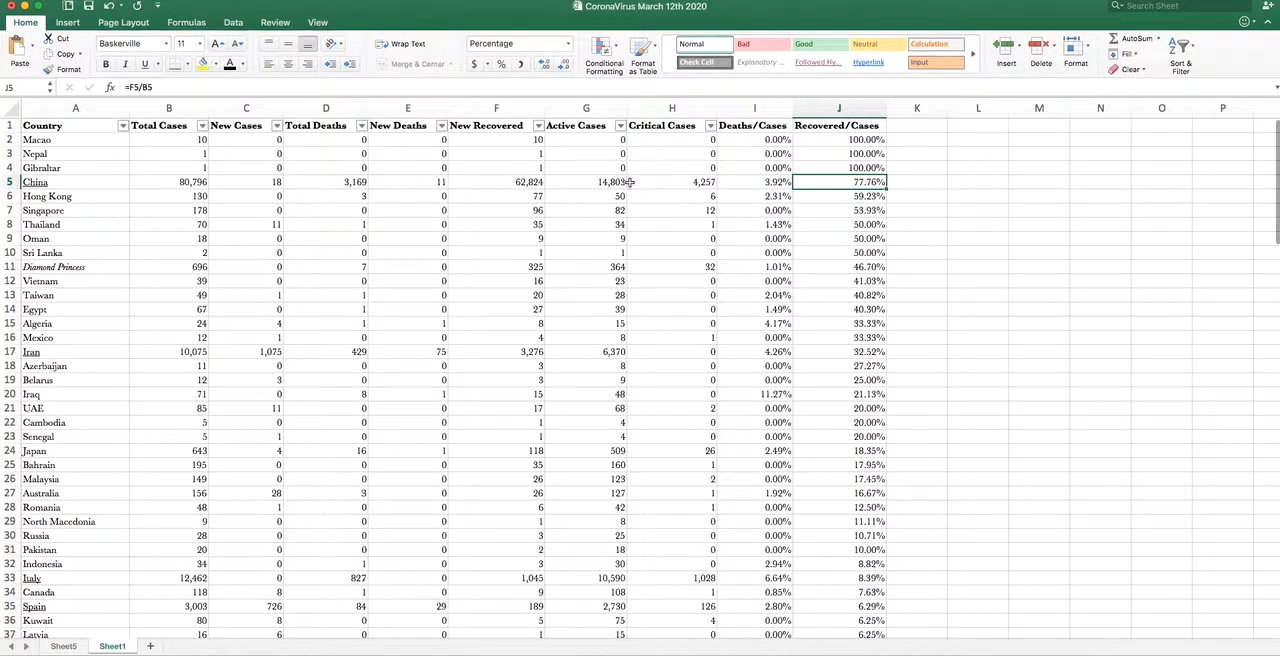
pyautogui.click(489, 181)
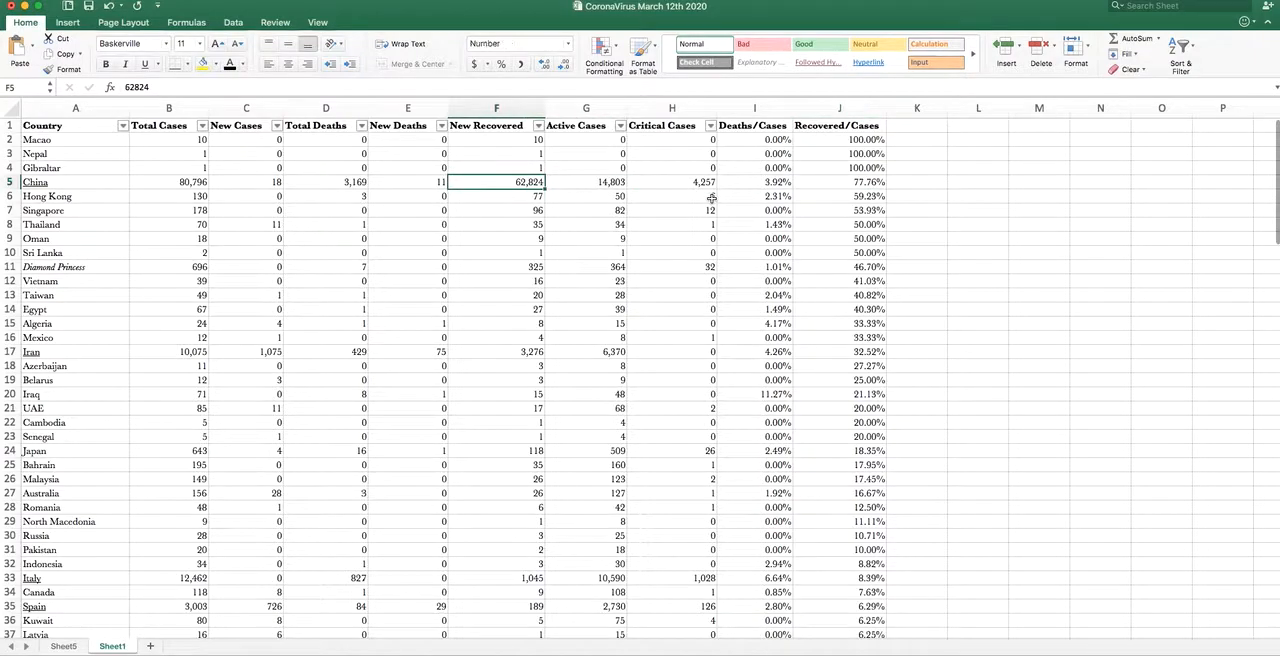
pyautogui.click(840, 183)
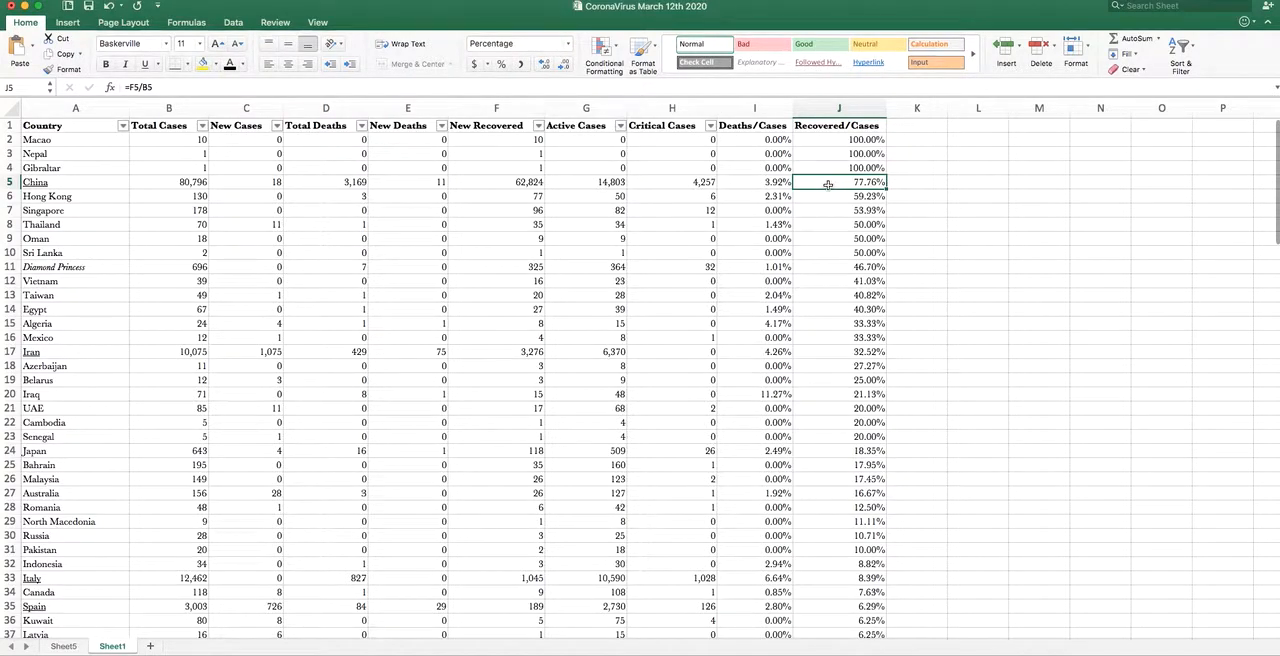
pyautogui.click(749, 179)
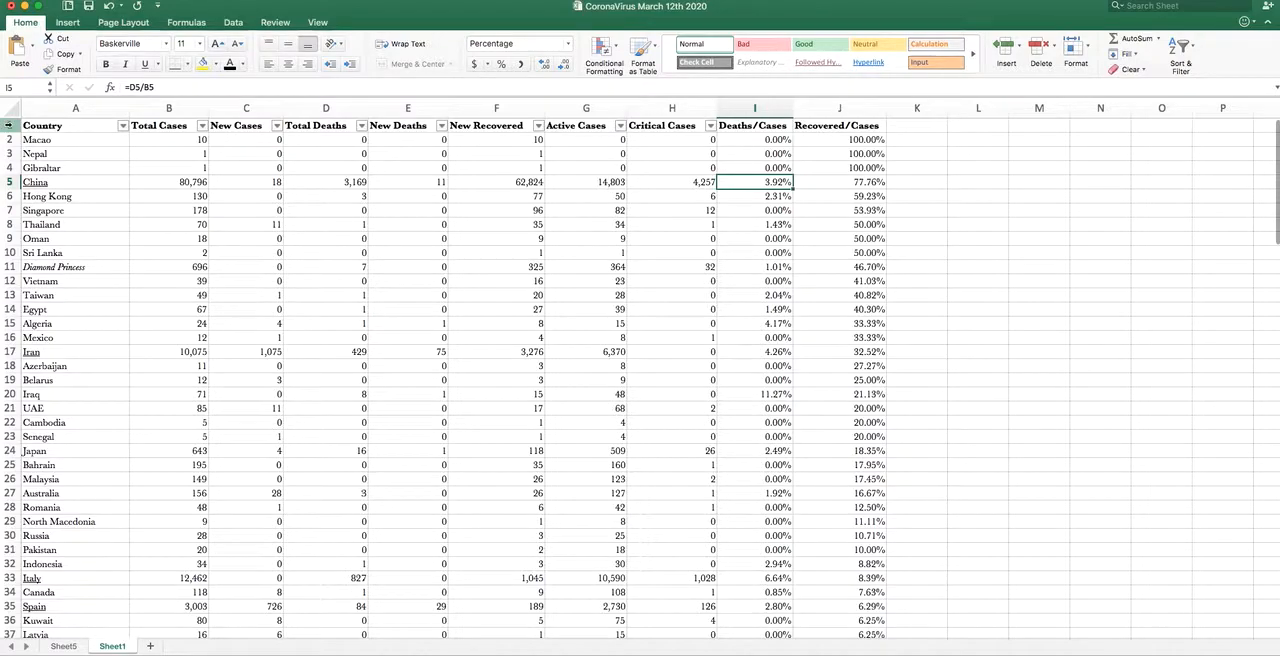
# - Reapply the filter to header row 1 so the Deaths/Cases and Recovered/Cases columns are included
pyautogui.click(8, 125)
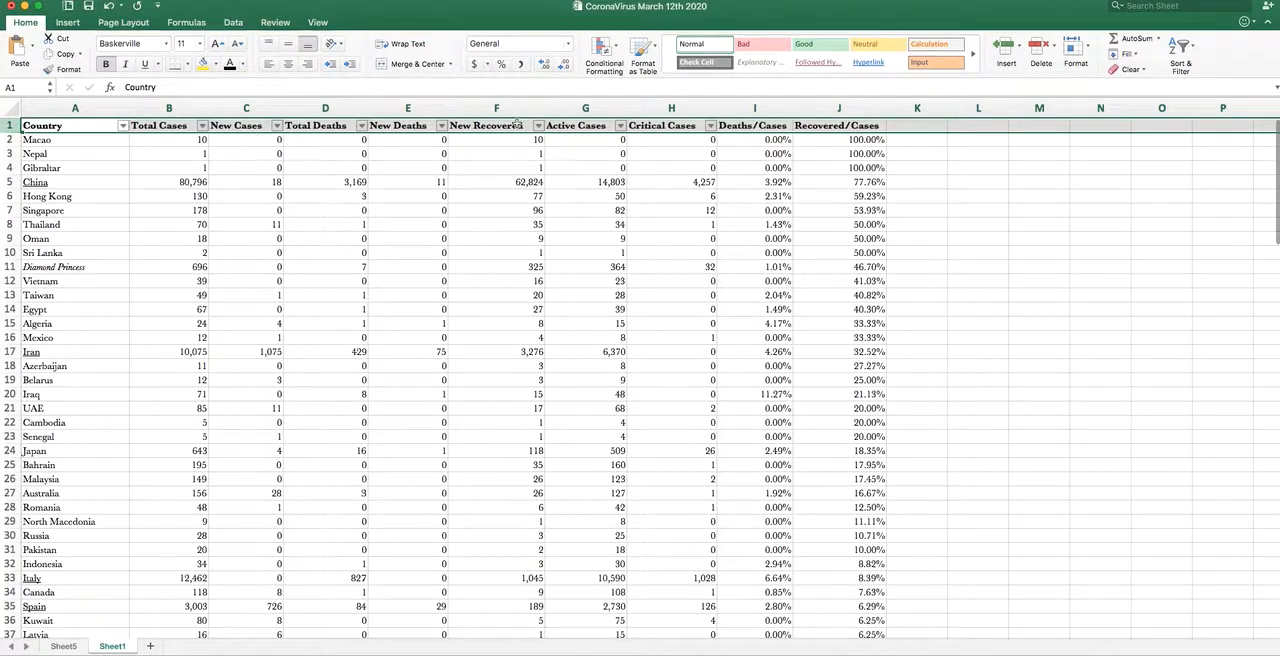
pyautogui.click(232, 23)
pyautogui.click(341, 55)
pyautogui.click(341, 55)
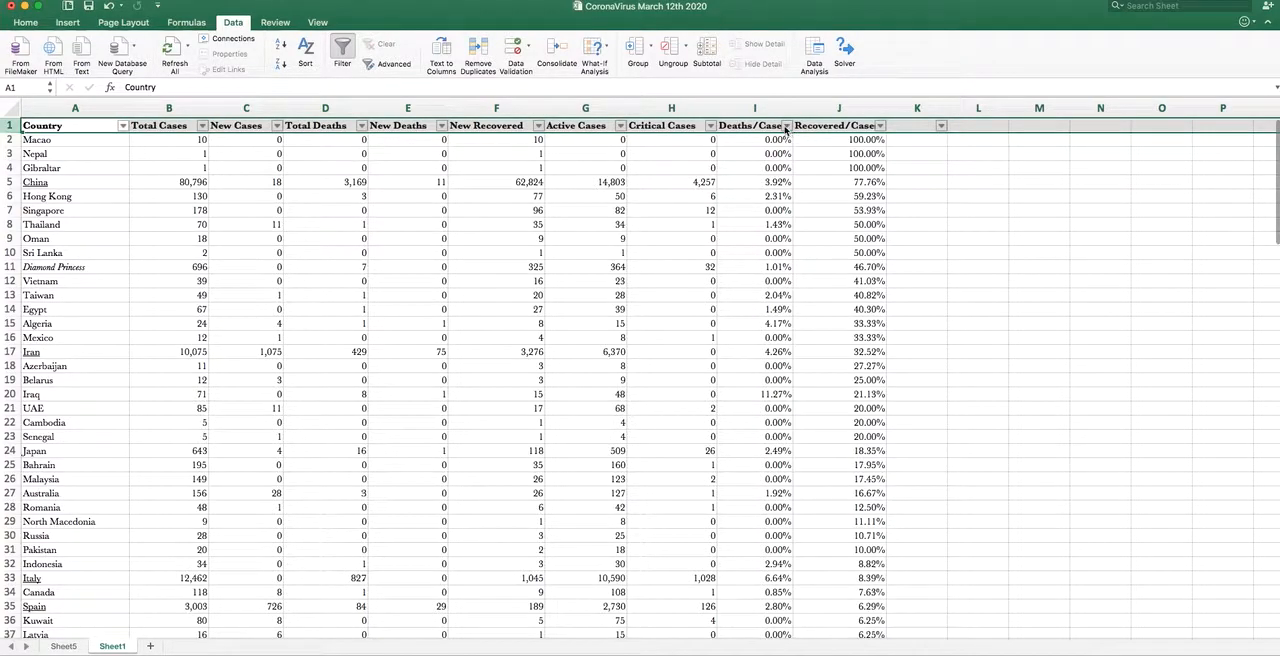
pyautogui.click(796, 144)
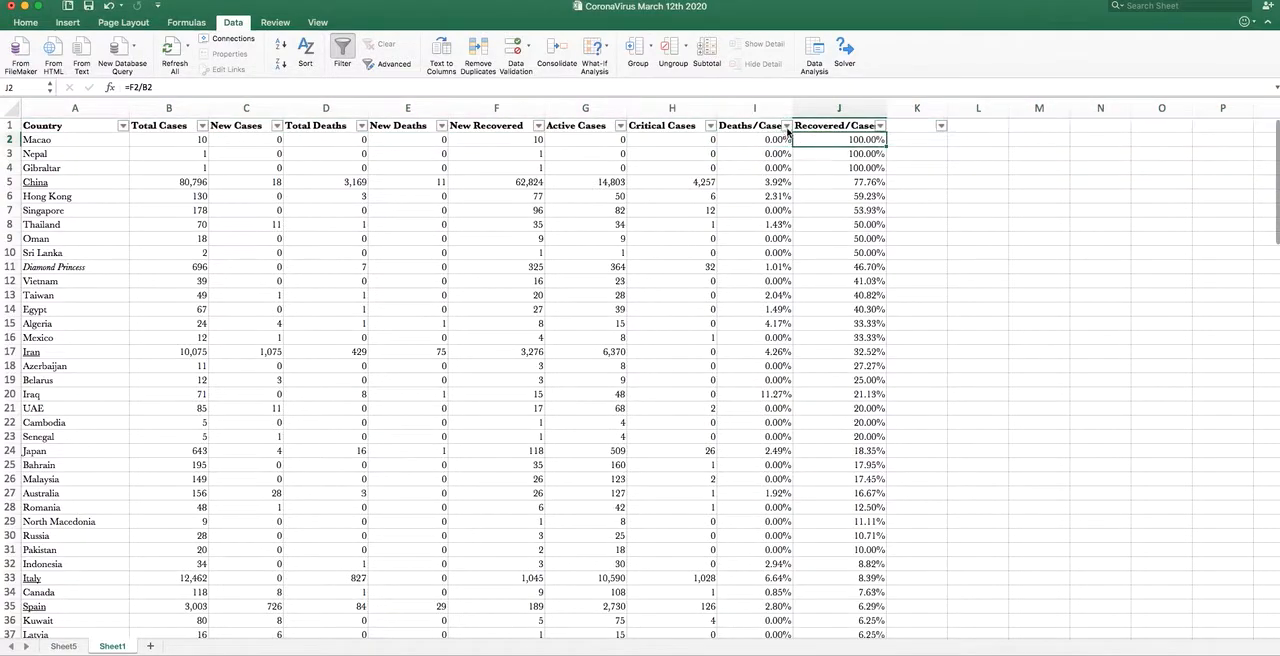
# - Sort the country table by Deaths/Cases in descending order
pyautogui.click(787, 126)
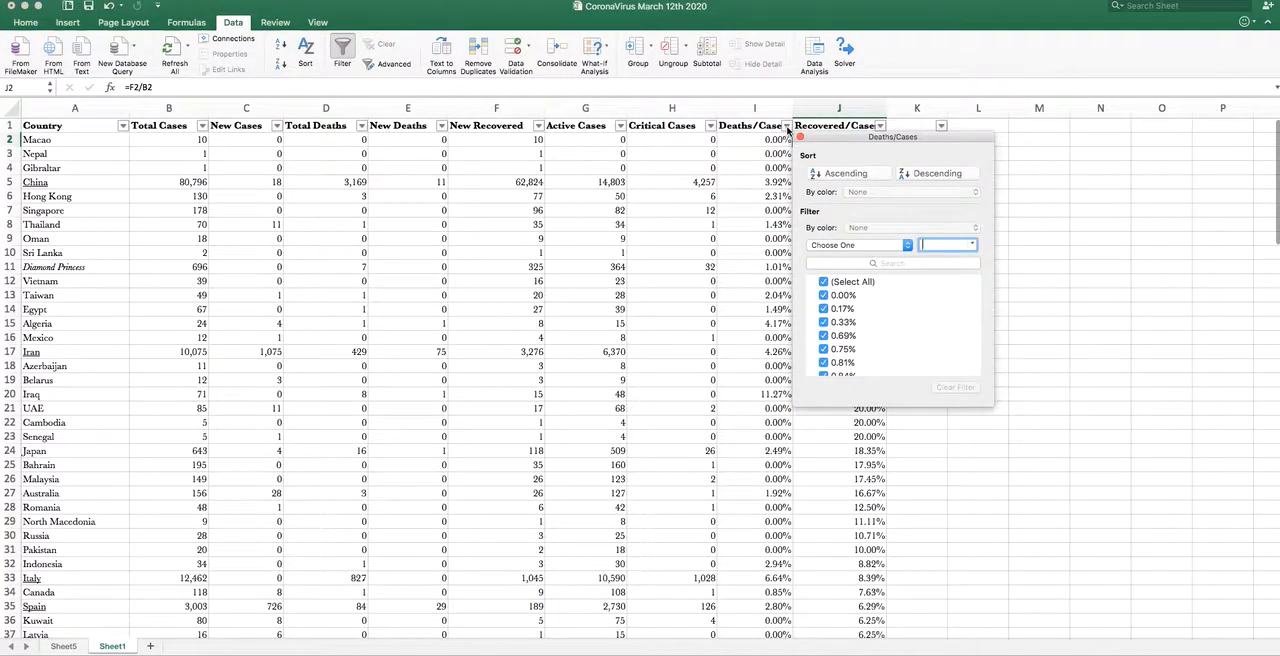
pyautogui.click(921, 177)
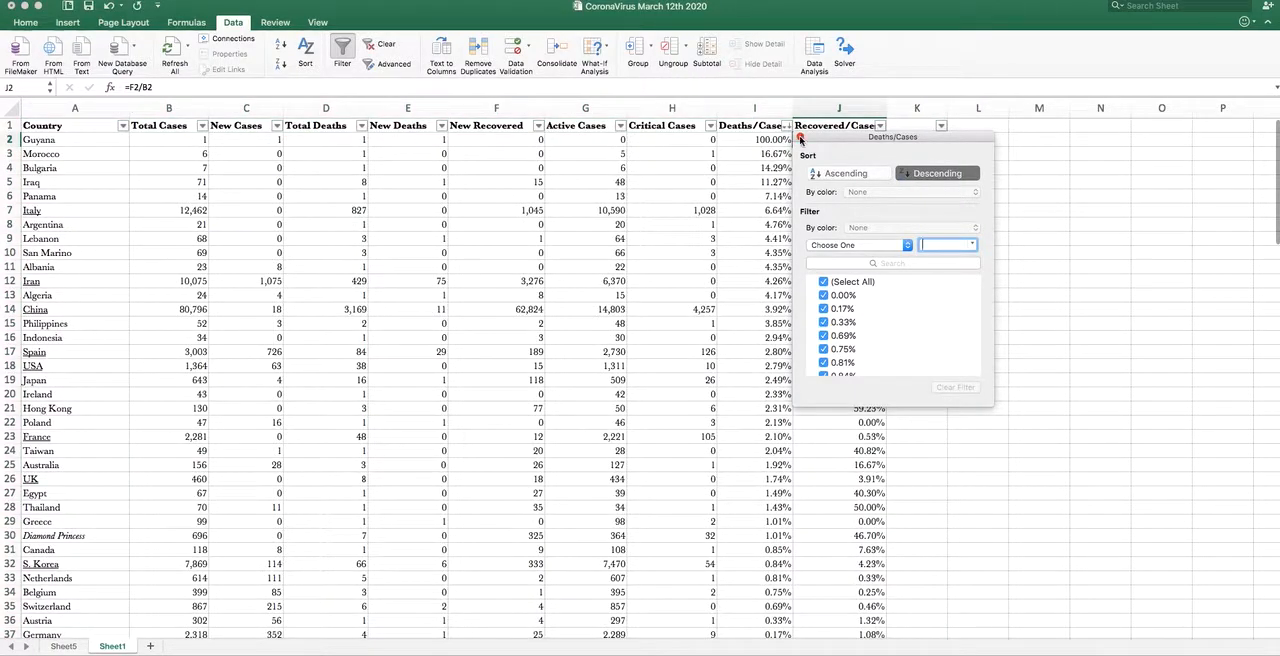
pyautogui.click(802, 140)
# - Examine the highest Deaths/Cases percentages, going through Guyana, Morocco, Bulgaria and Iraq
pyautogui.click(750, 139)
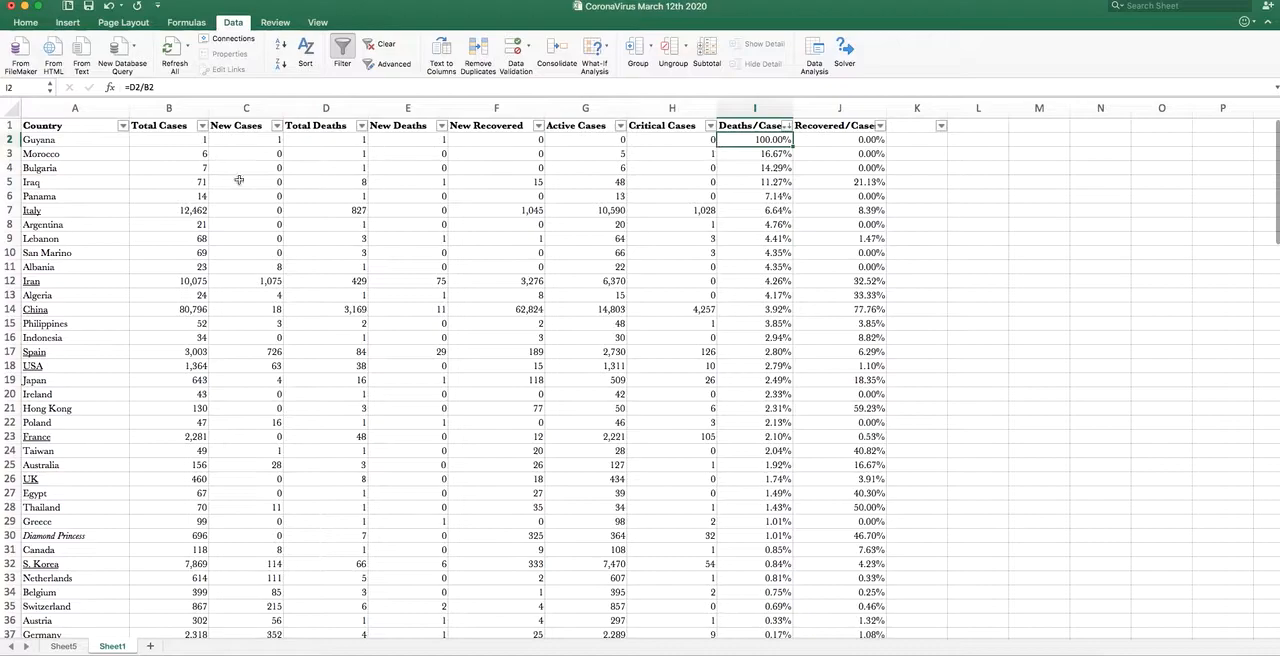
pyautogui.click(55, 140)
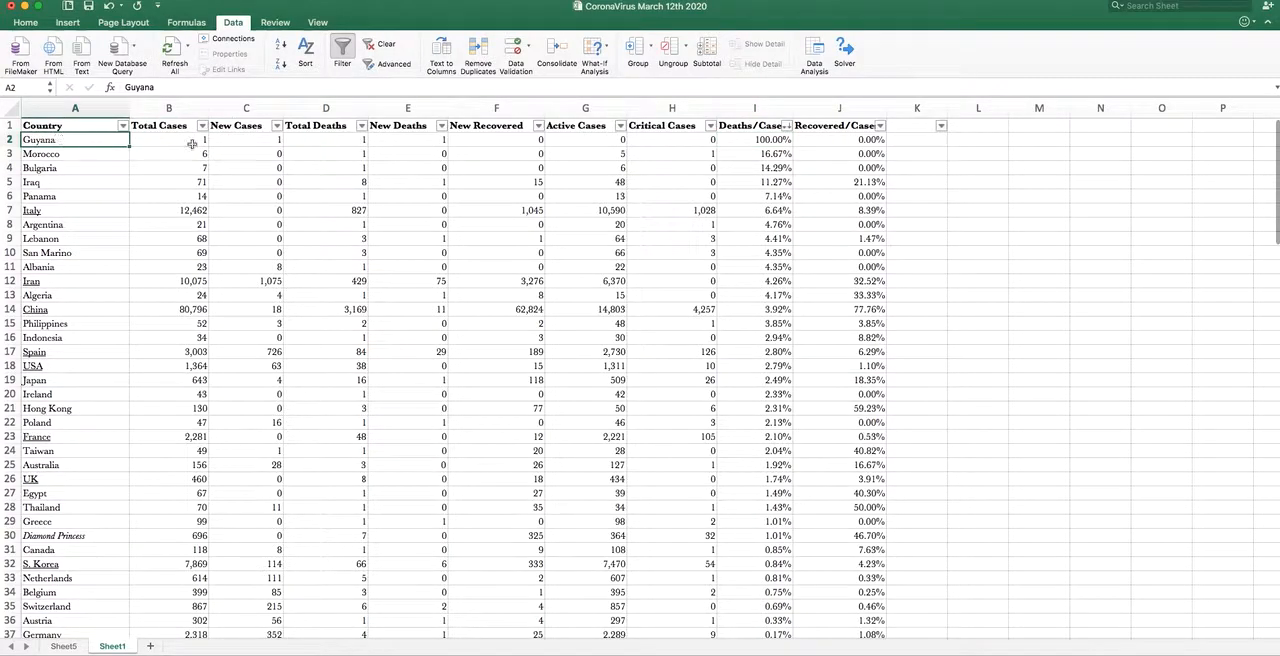
pyautogui.click(756, 140)
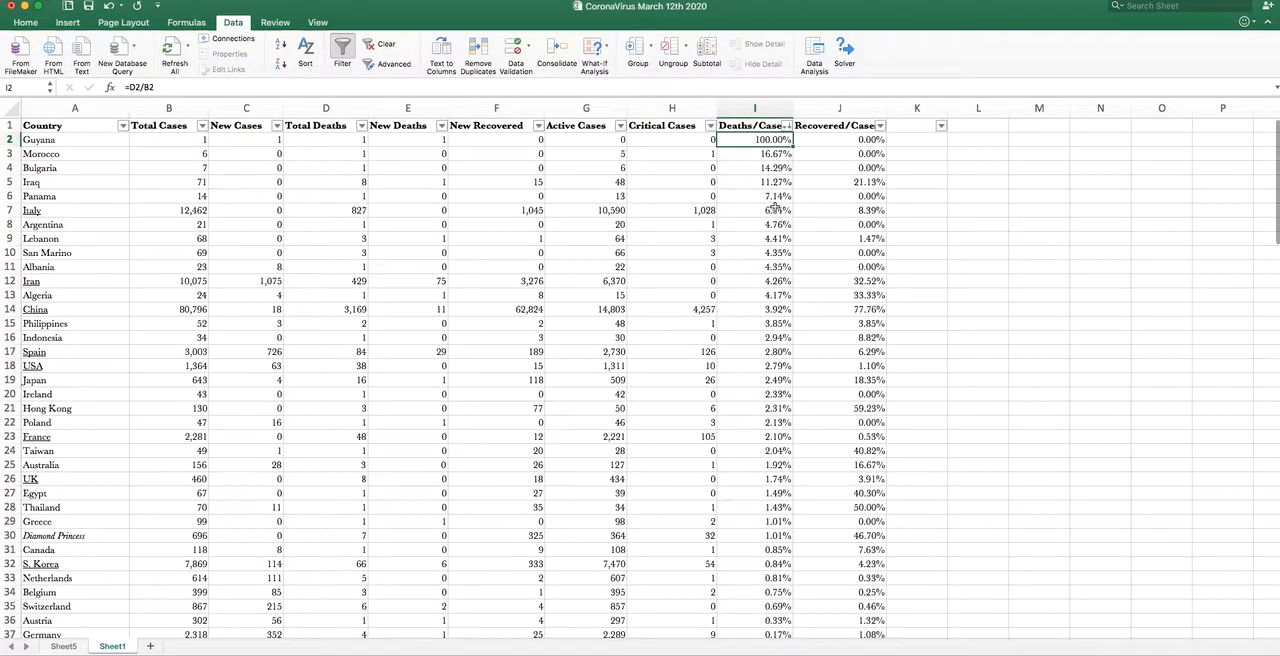
pyautogui.click(758, 156)
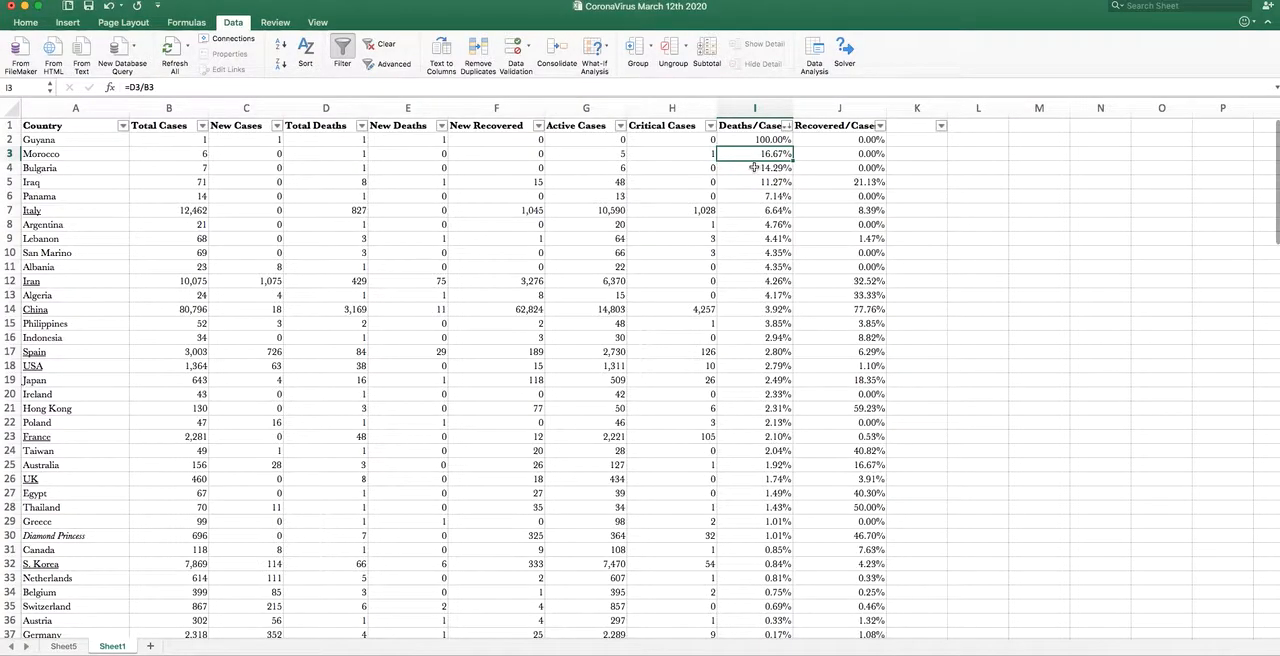
pyautogui.click(754, 167)
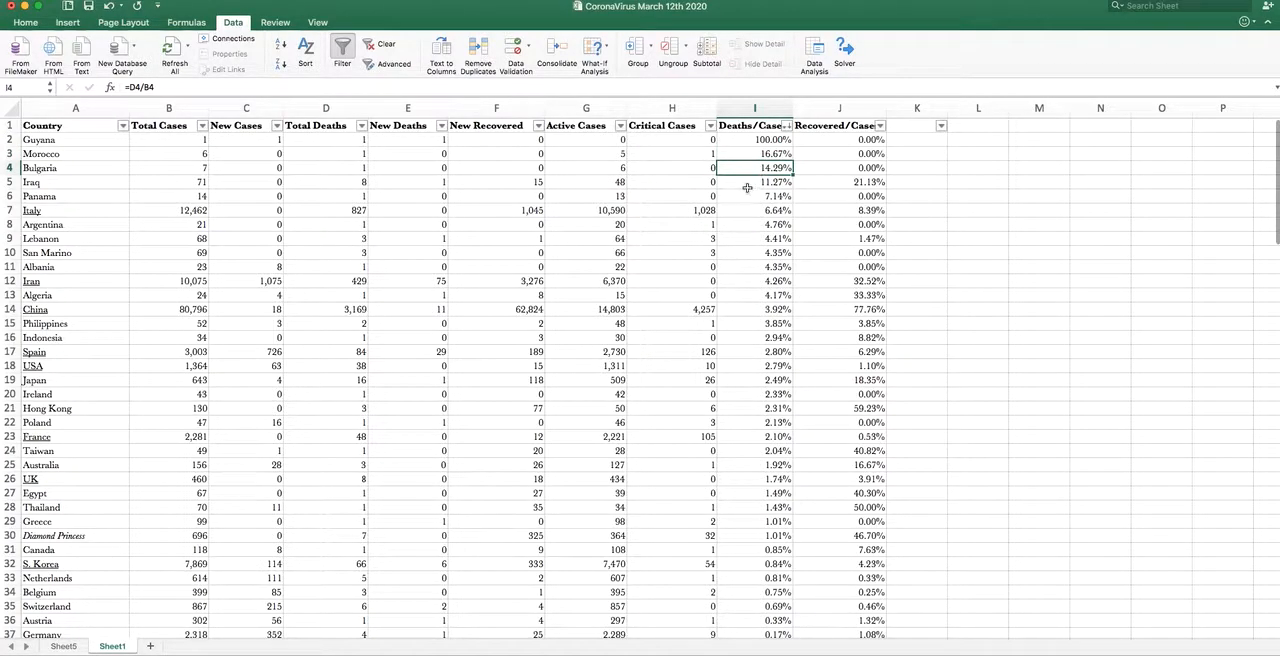
pyautogui.click(746, 184)
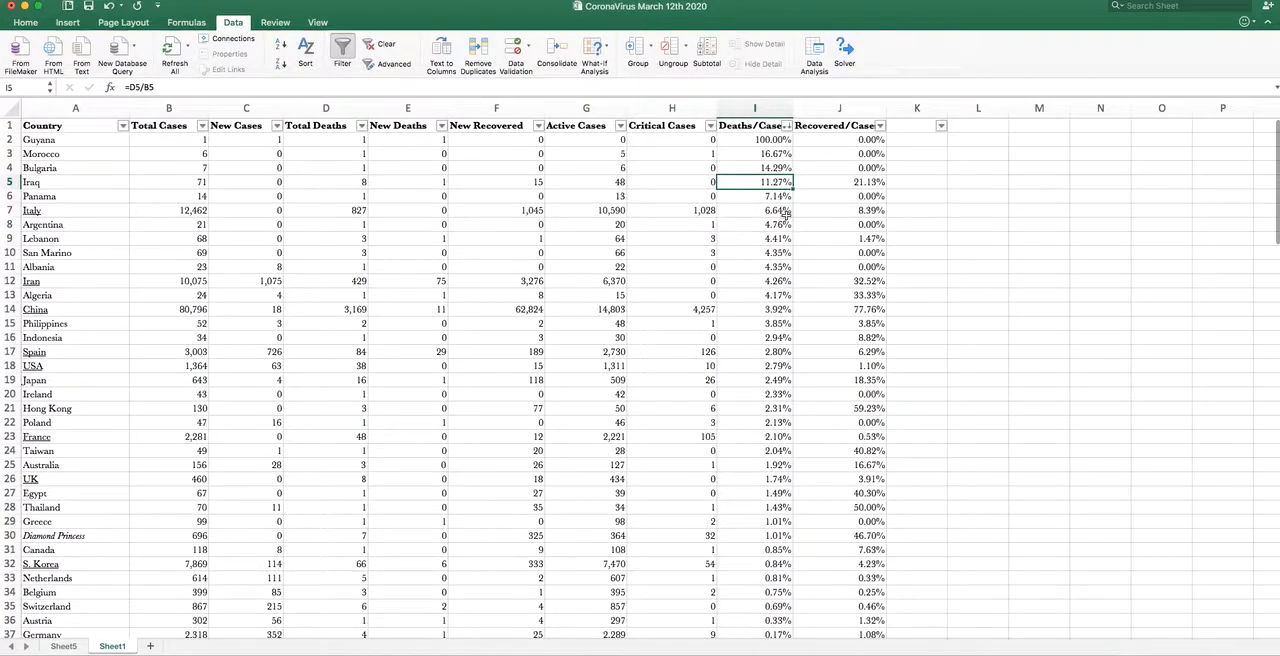
# - Sort the country table by Deaths/Cases in ascending order
pyautogui.click(789, 126)
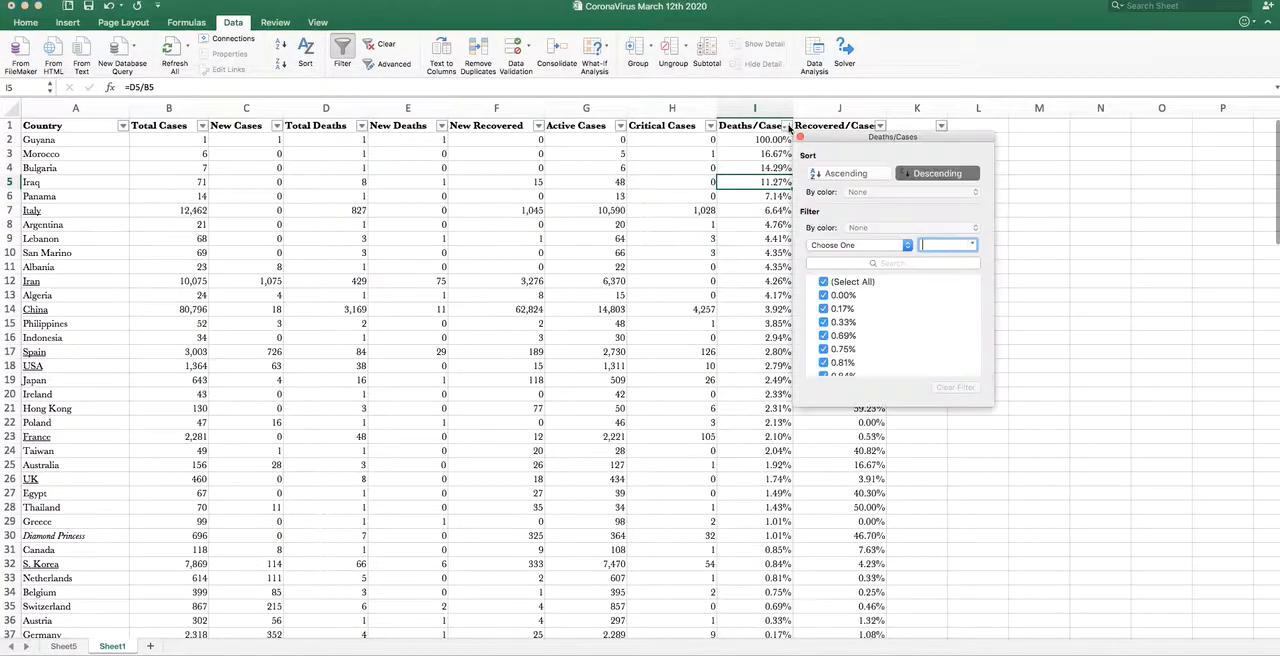
pyautogui.click(841, 174)
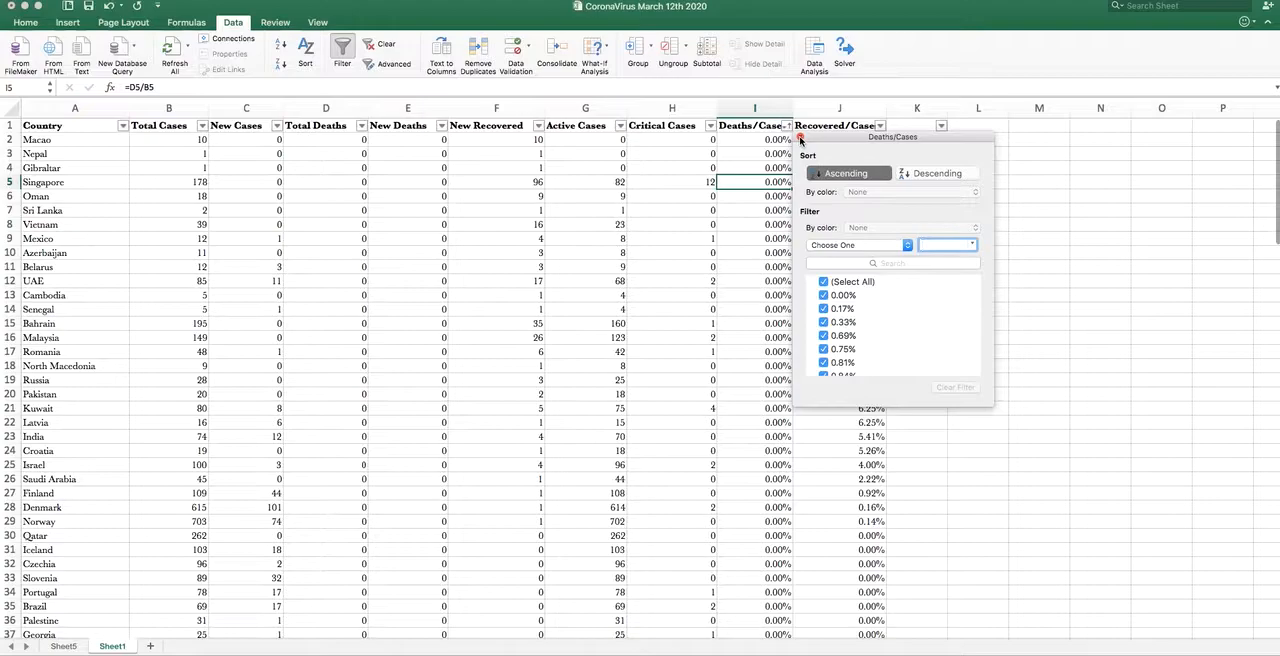
pyautogui.click(800, 139)
# - Examine the countries with the lowest Deaths/Cases percentages, from Macao in row 2 down to Turkey in row 90
pyautogui.click(768, 140)
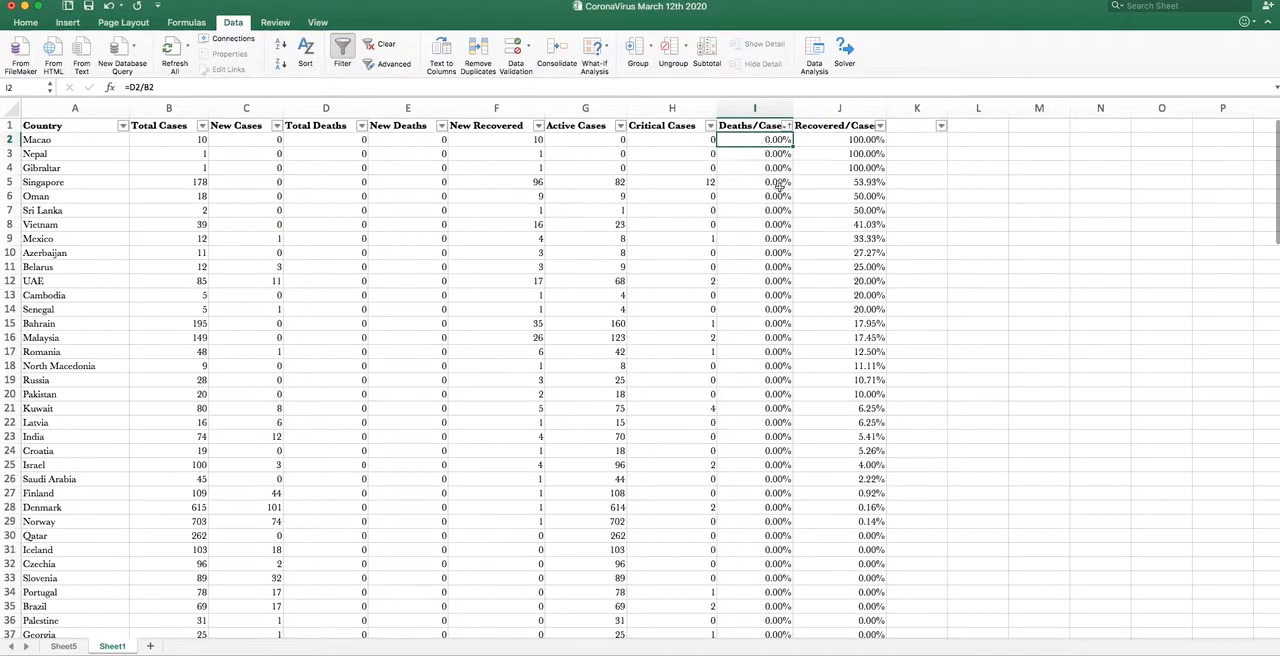
pyautogui.scroll(-10, 779, 208)
pyautogui.scroll(-20, 779, 208)
pyautogui.scroll(12, 779, 208)
pyautogui.scroll(6, 779, 208)
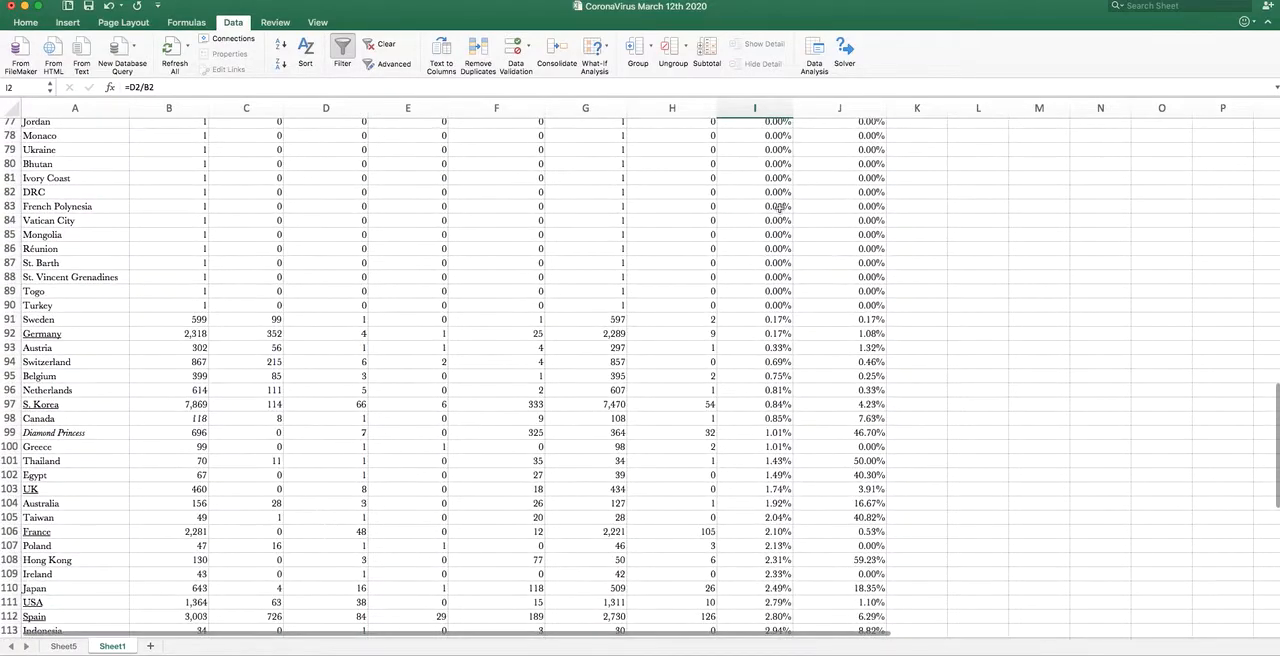
pyautogui.scroll(1, 785, 308)
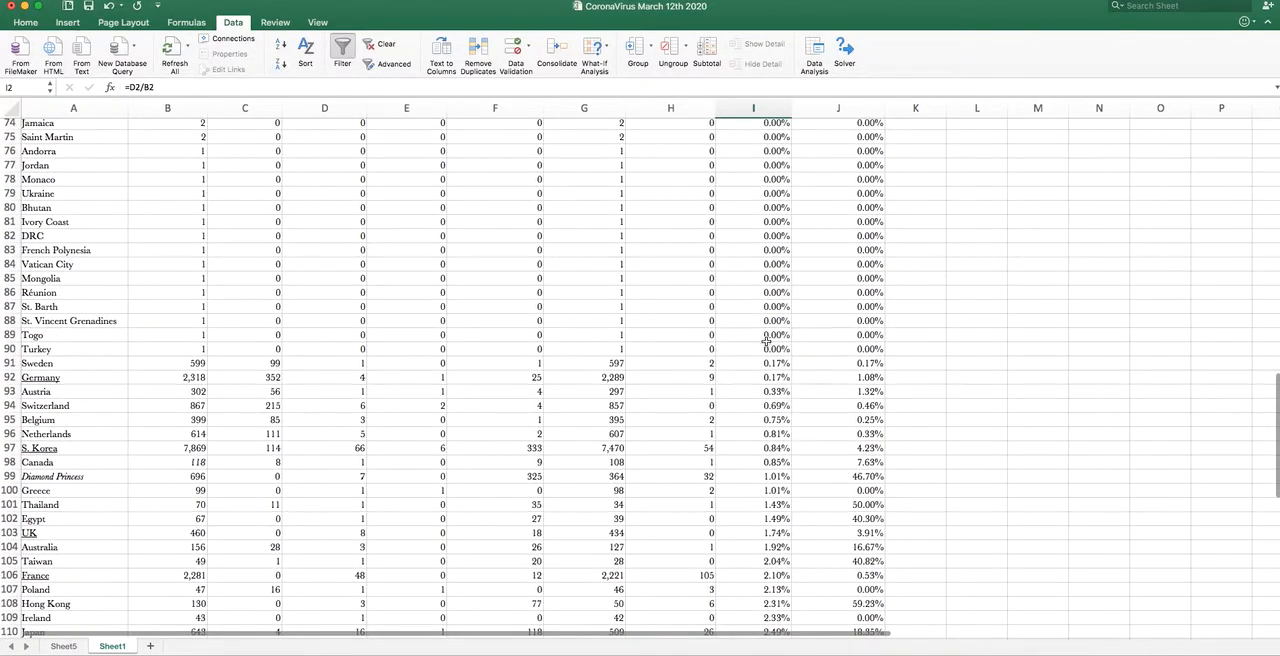
pyautogui.click(766, 349)
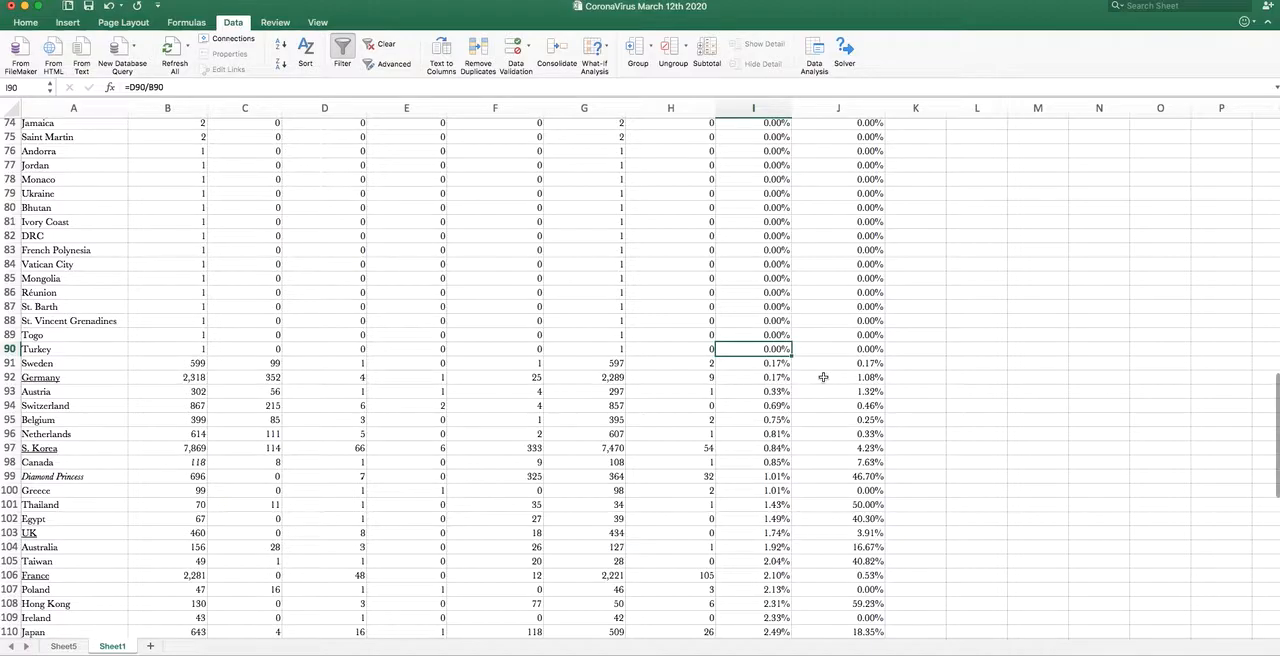
# - Add the labels Total in A128 and Average in A129 below the country list and make both rows bold
pyautogui.scroll(-7, 823, 377)
pyautogui.scroll(-6, 823, 377)
pyautogui.scroll(20, 823, 377)
pyautogui.scroll(-20, 823, 377)
pyautogui.scroll(10, 823, 377)
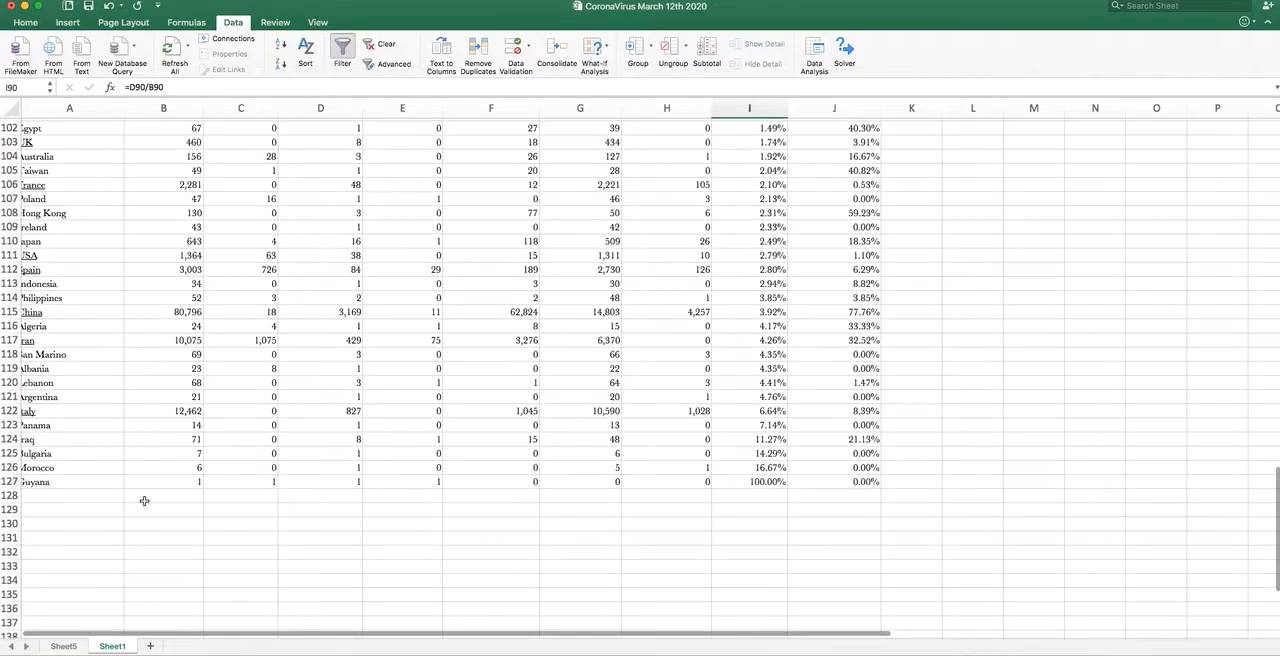
pyautogui.click(78, 493)
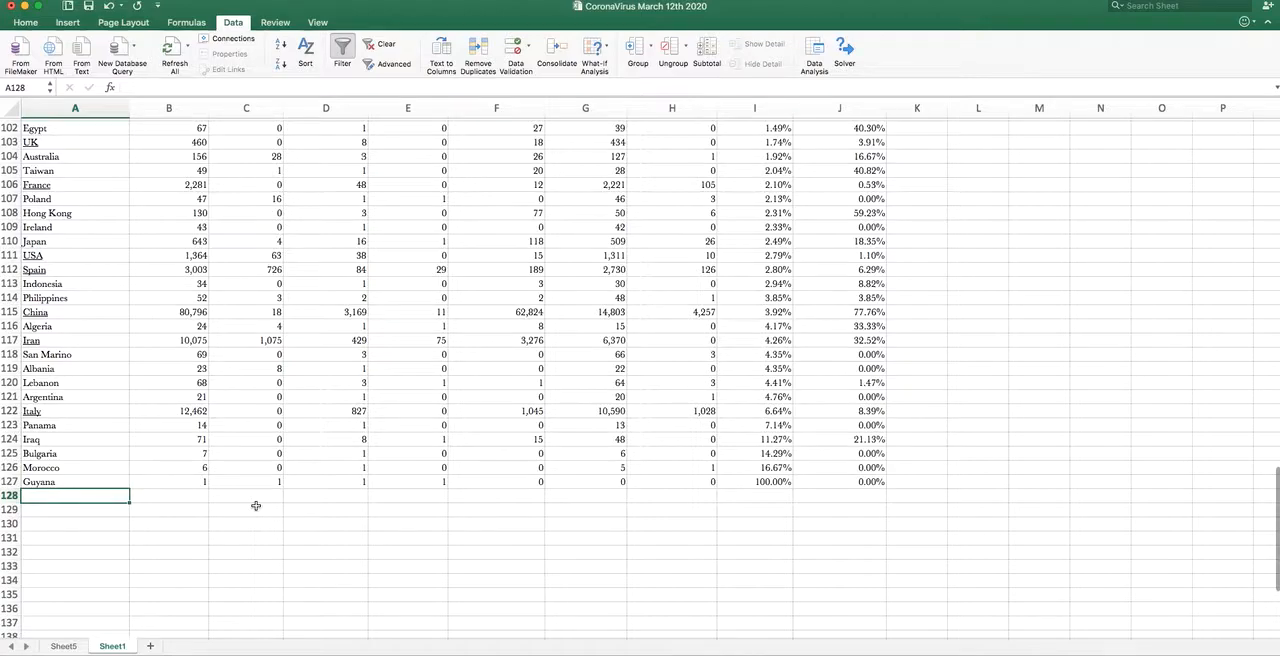
pyautogui.write('Total')
pyautogui.press('Return')
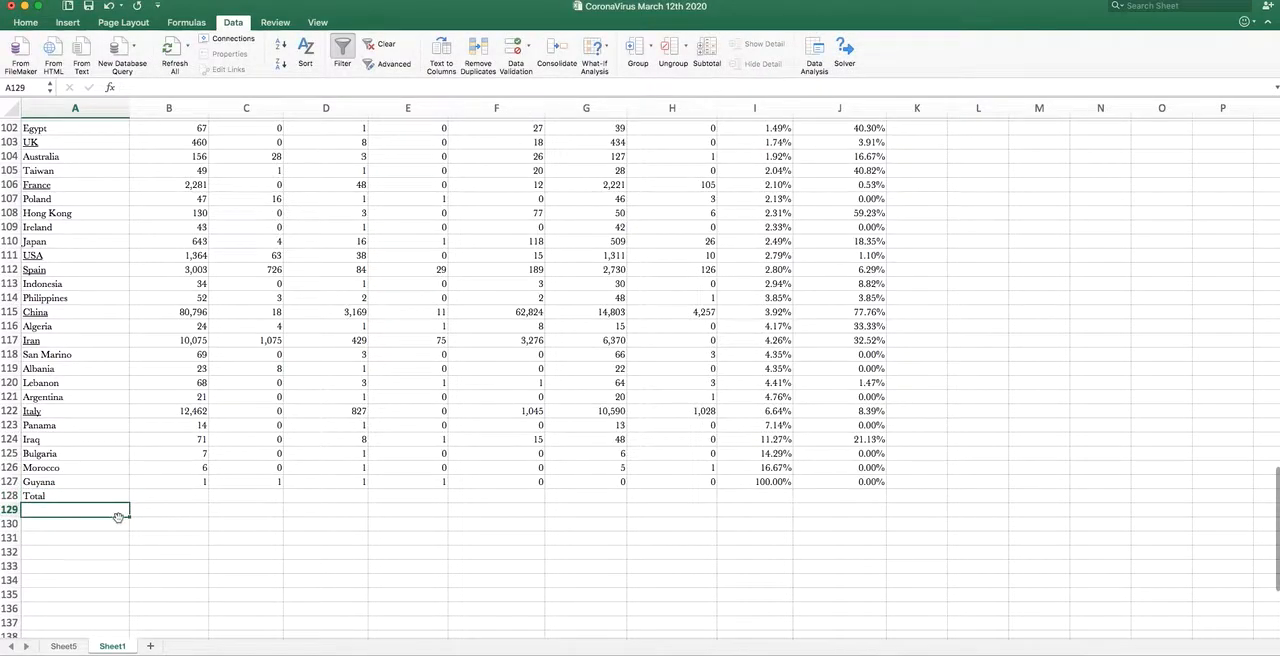
pyautogui.write('Av')
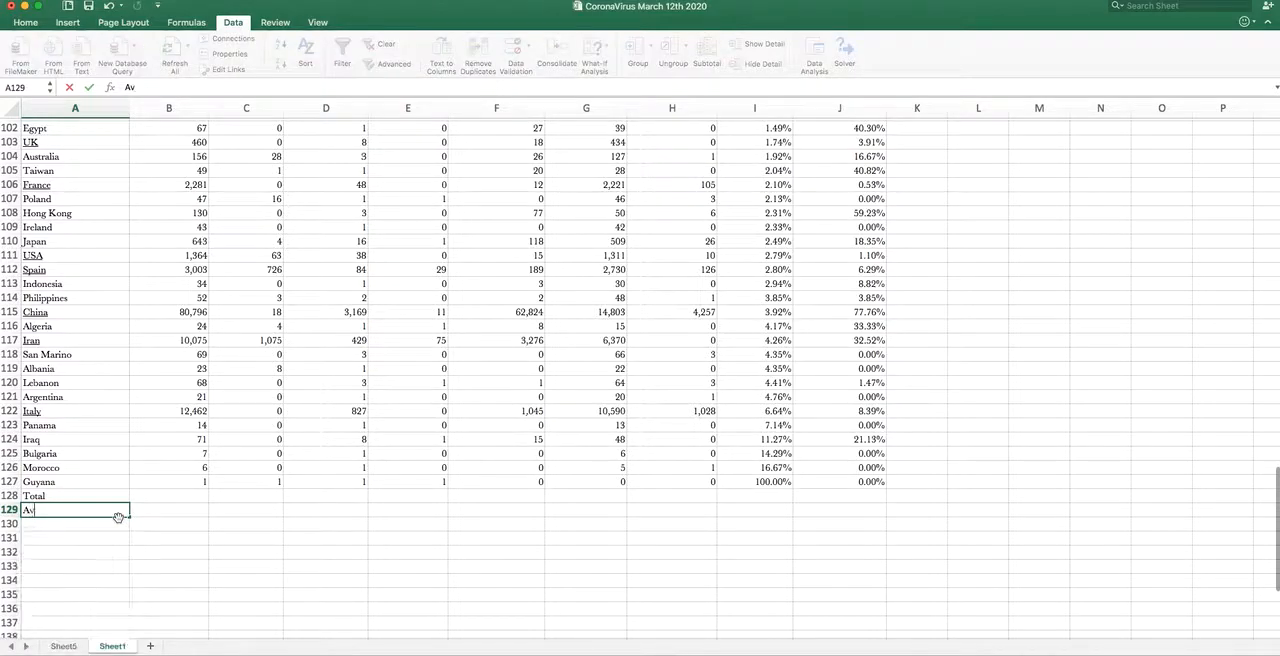
pyautogui.write('erage')
pyautogui.press('Return')
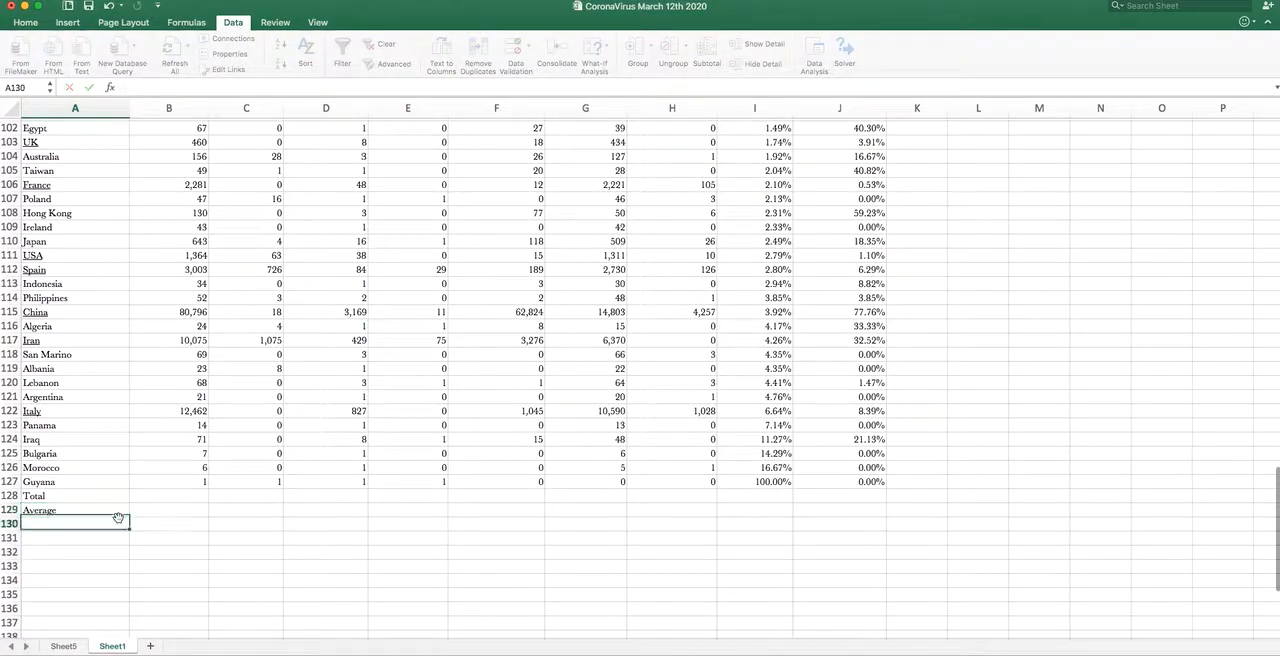
pyautogui.moveTo(8, 495); pyautogui.dragTo(8, 510)
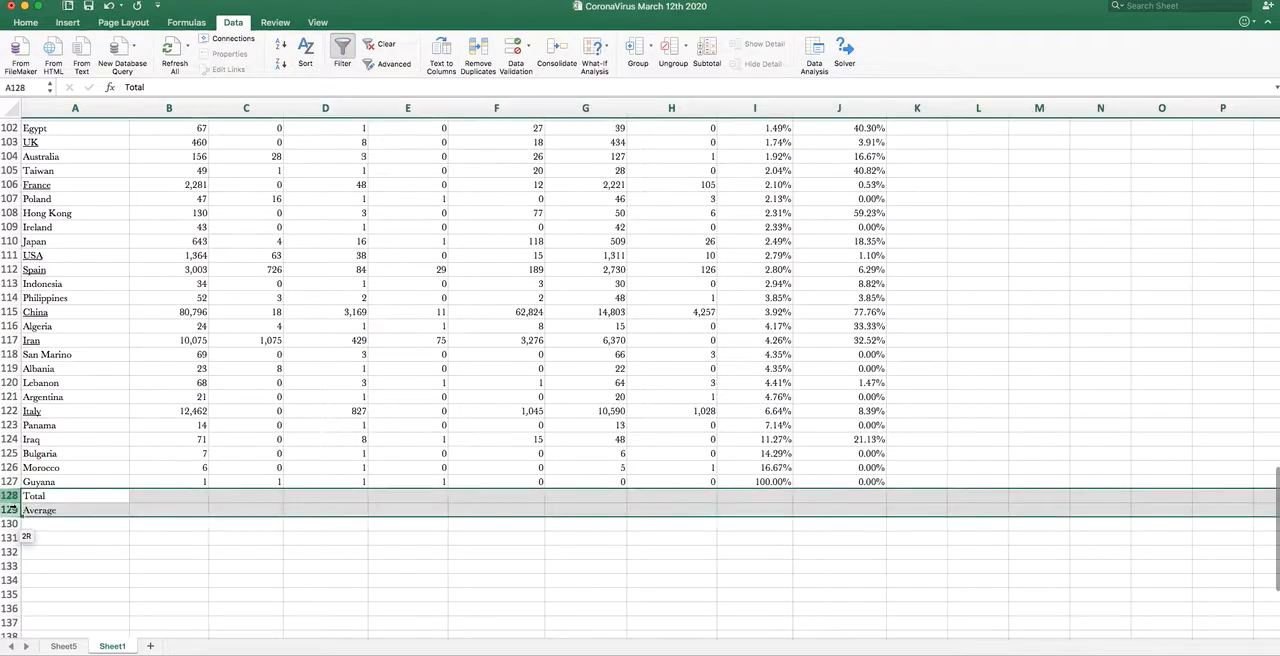
pyautogui.press('super+b')
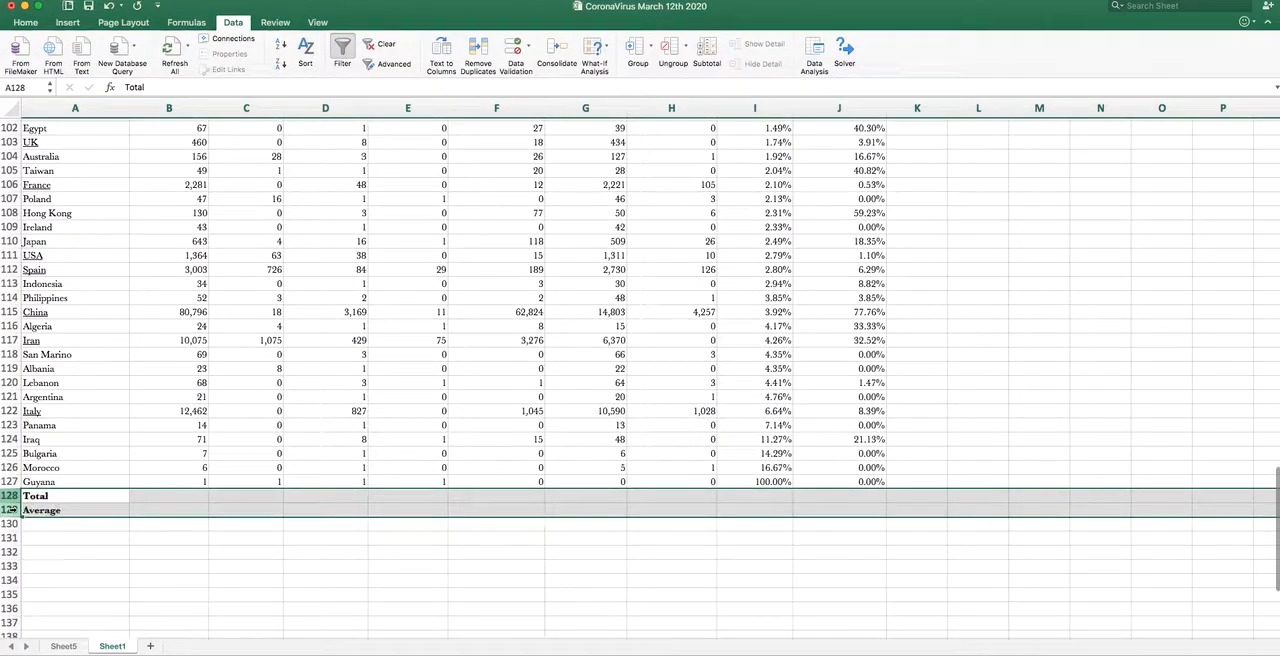
# - Enter =SUM(B2:B127) in B128 to total the cases and fill the formula across to J128
pyautogui.click(167, 493)
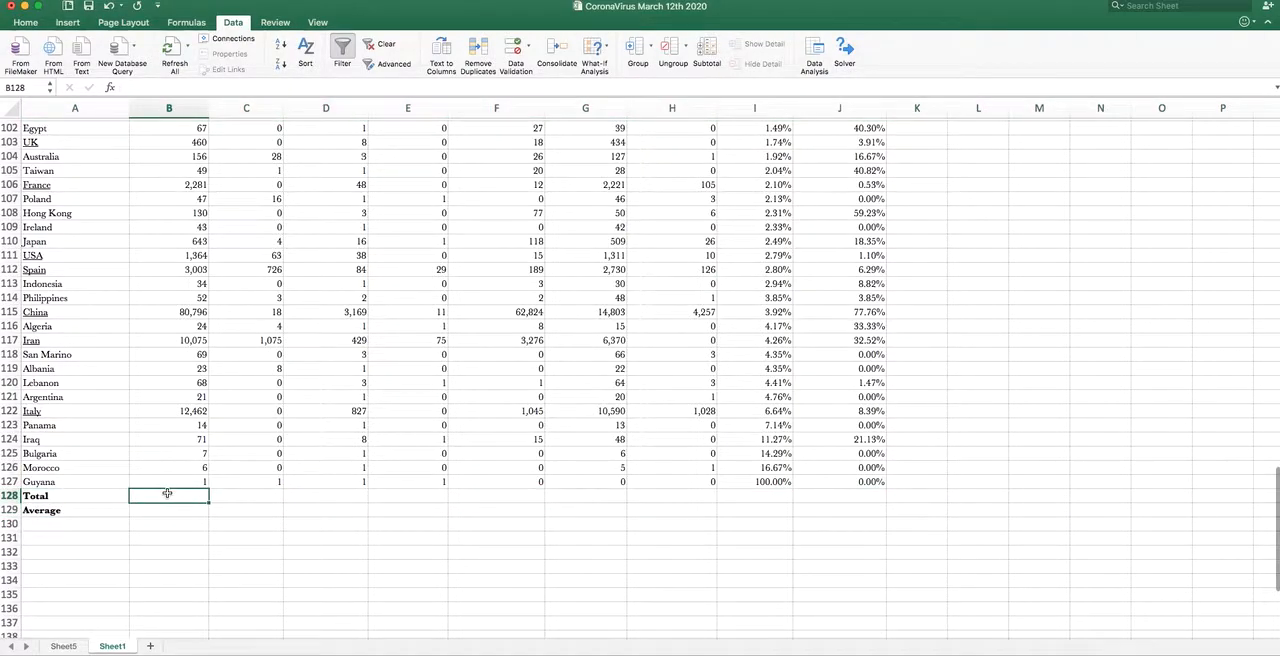
pyautogui.write('=')
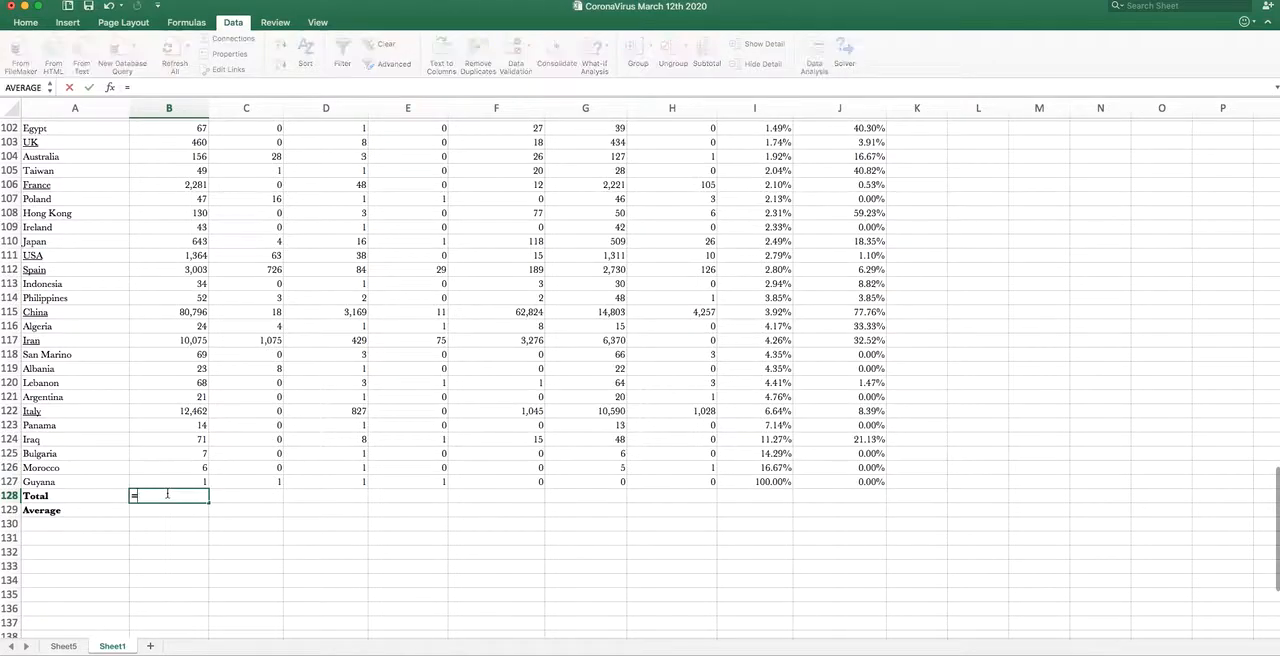
pyautogui.write('sum')
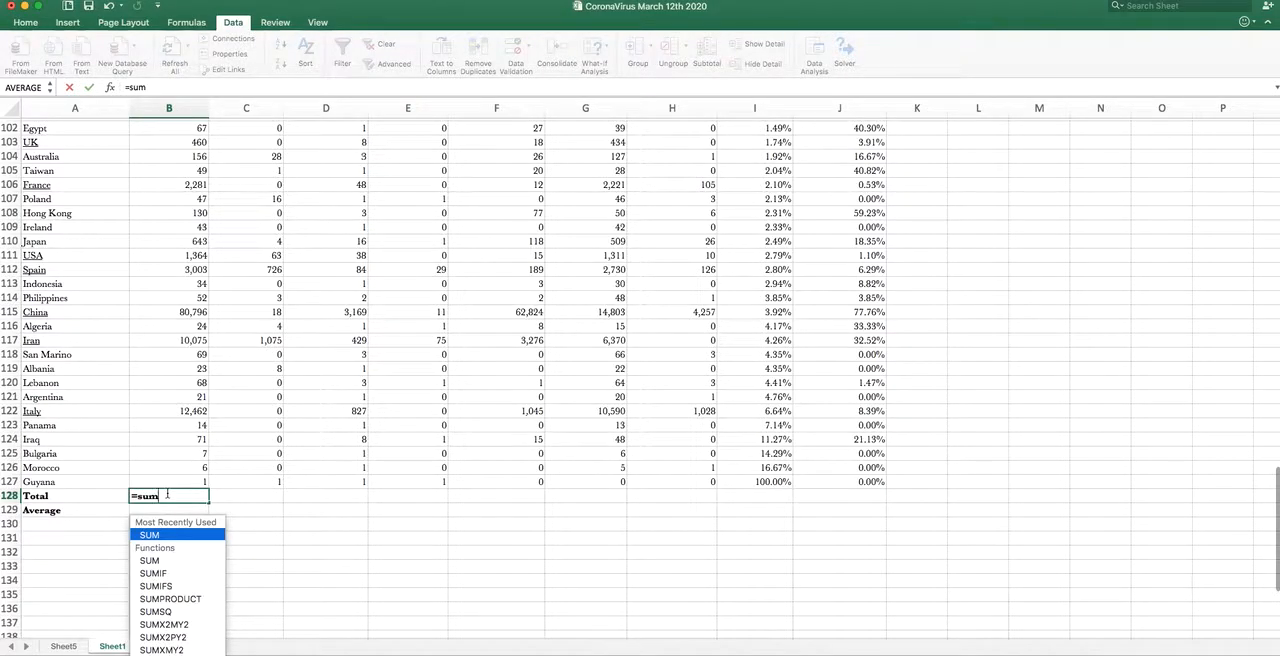
pyautogui.write('(')
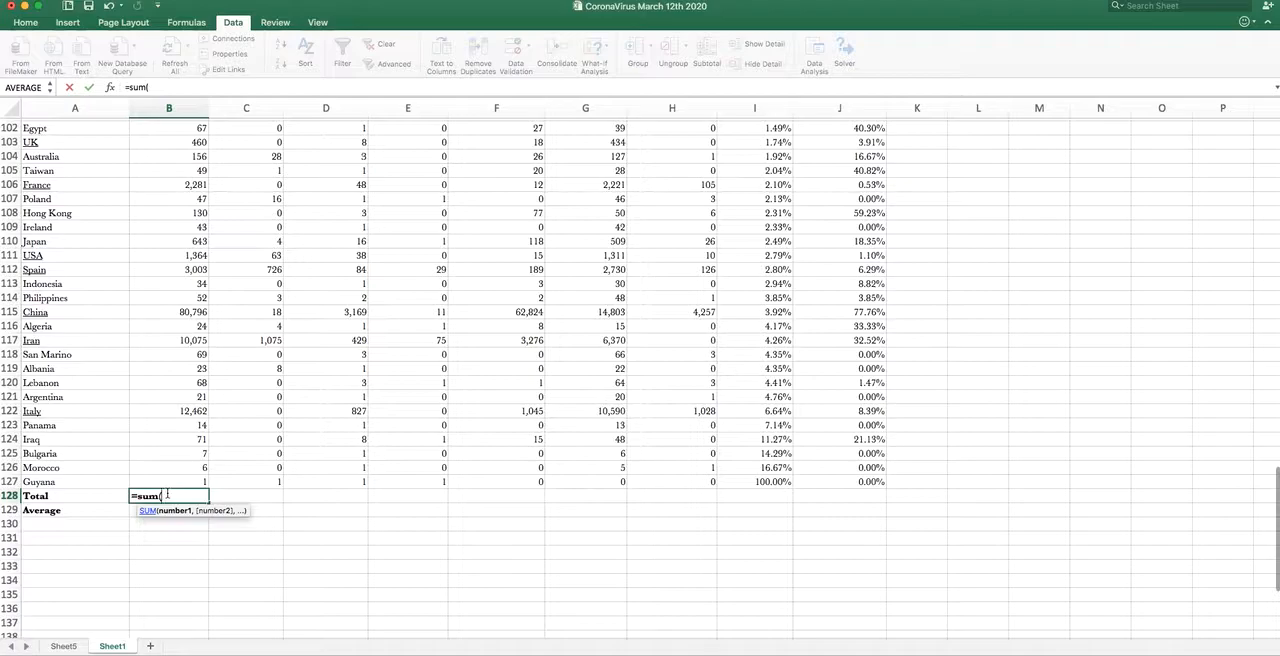
pyautogui.moveTo(177, 481); pyautogui.dragTo(183, 141)
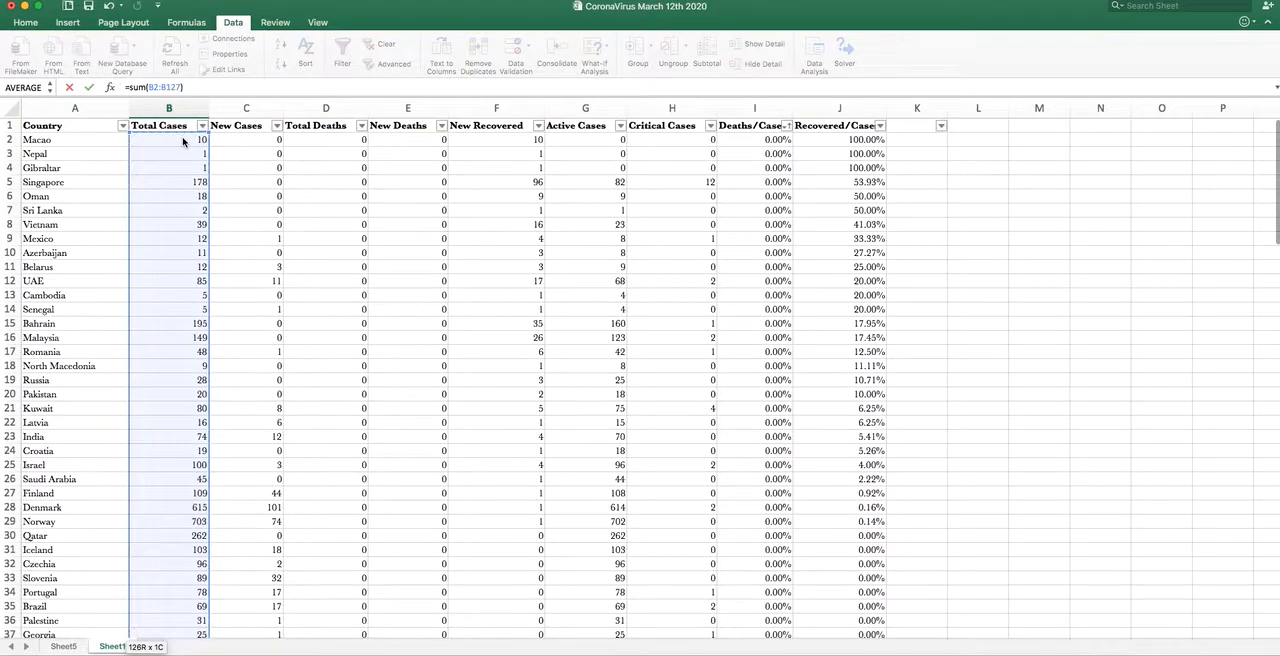
pyautogui.press('Return')
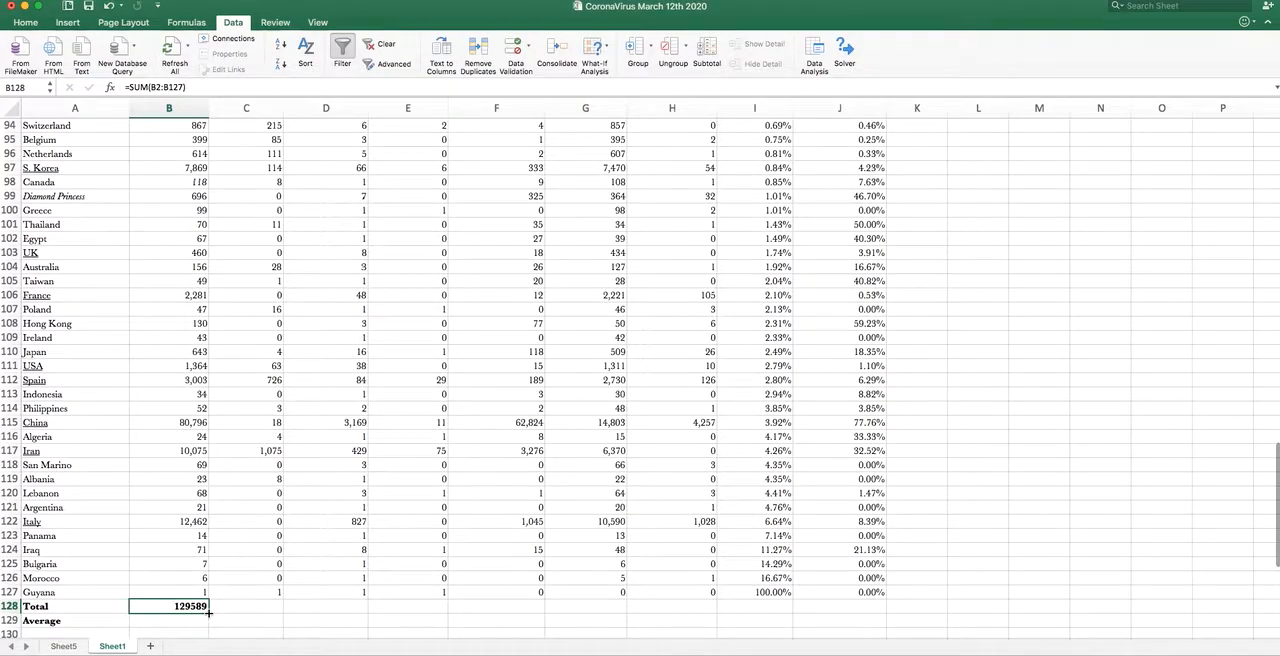
pyautogui.moveTo(209, 612); pyautogui.dragTo(880, 618)
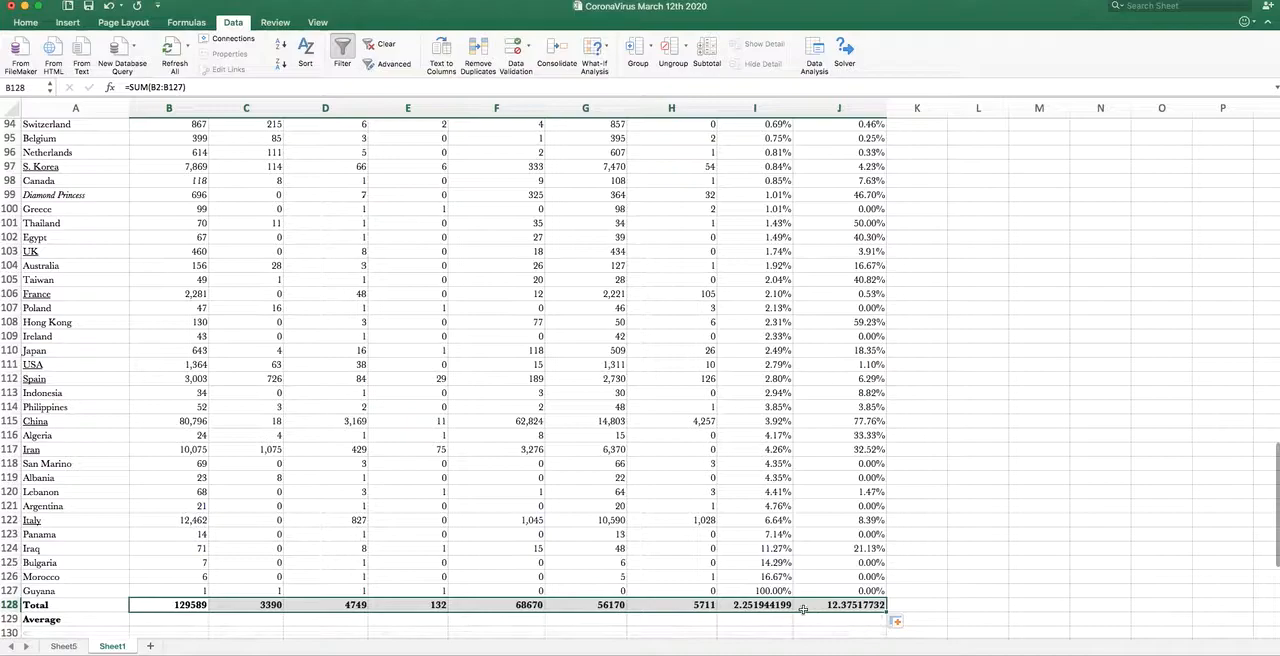
pyautogui.click(764, 605)
pyautogui.moveTo(764, 605); pyautogui.dragTo(829, 608)
pyautogui.rightClick(829, 609)
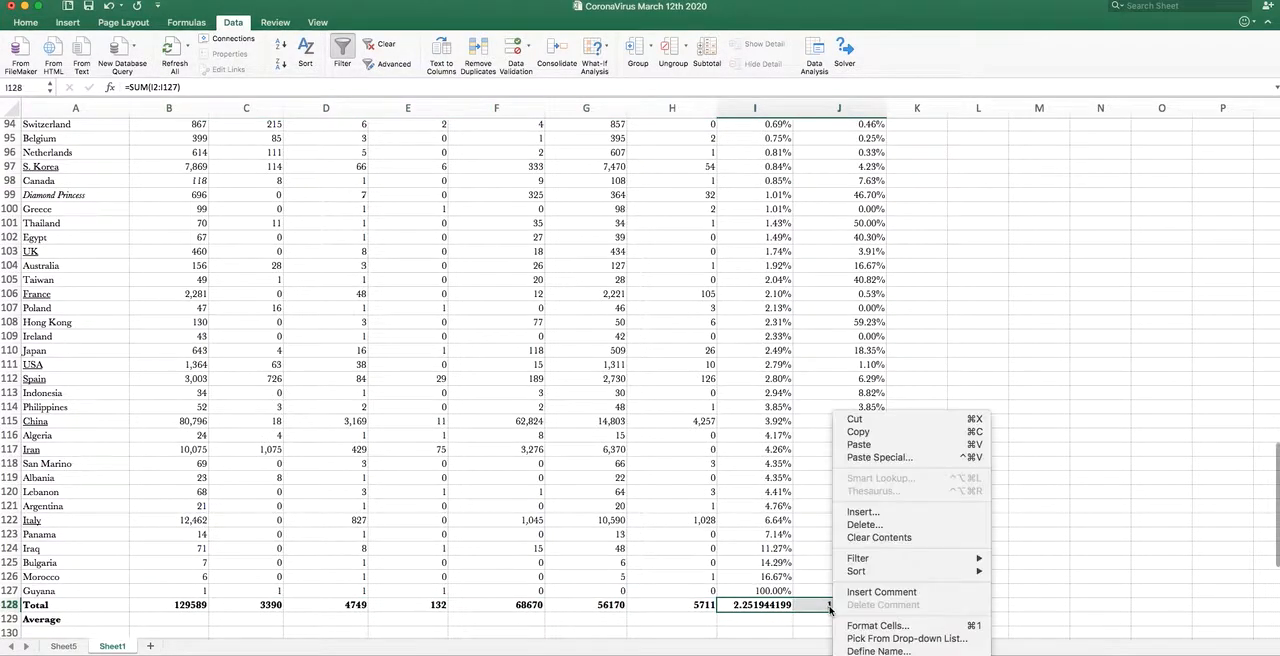
pyautogui.click(780, 628)
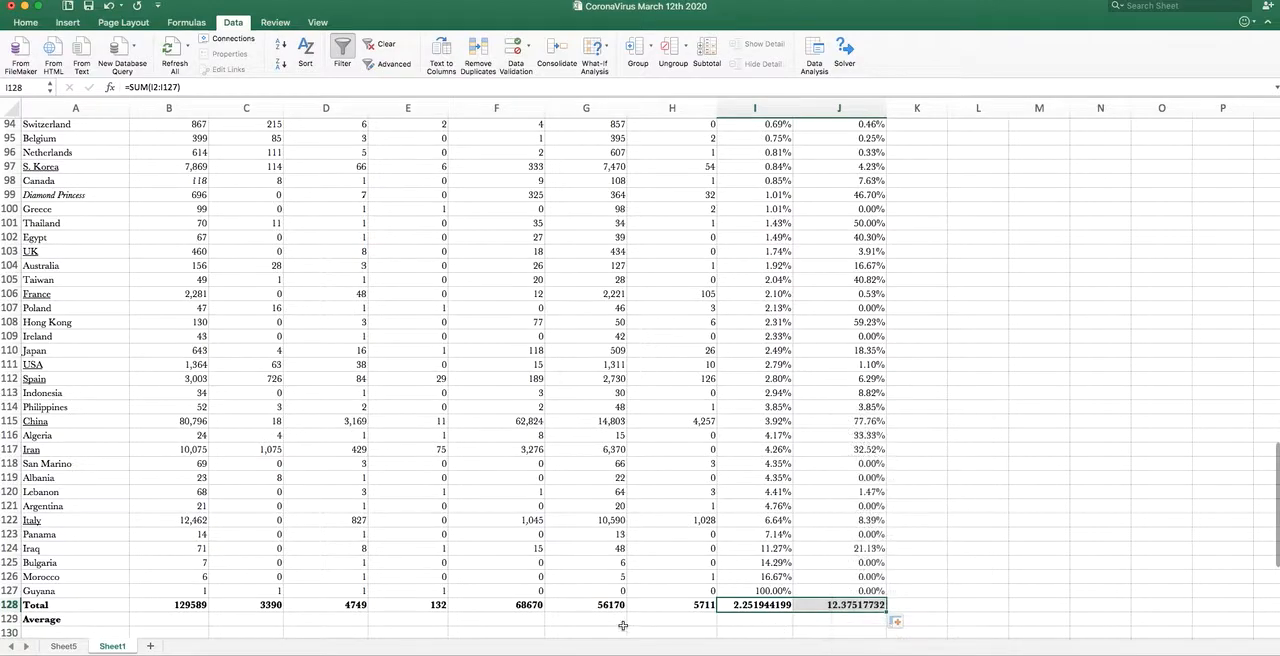
# - Enter =AVERAGE(B2:B127) in B129 to average the total cases and fill the formula across to J129
pyautogui.click(181, 619)
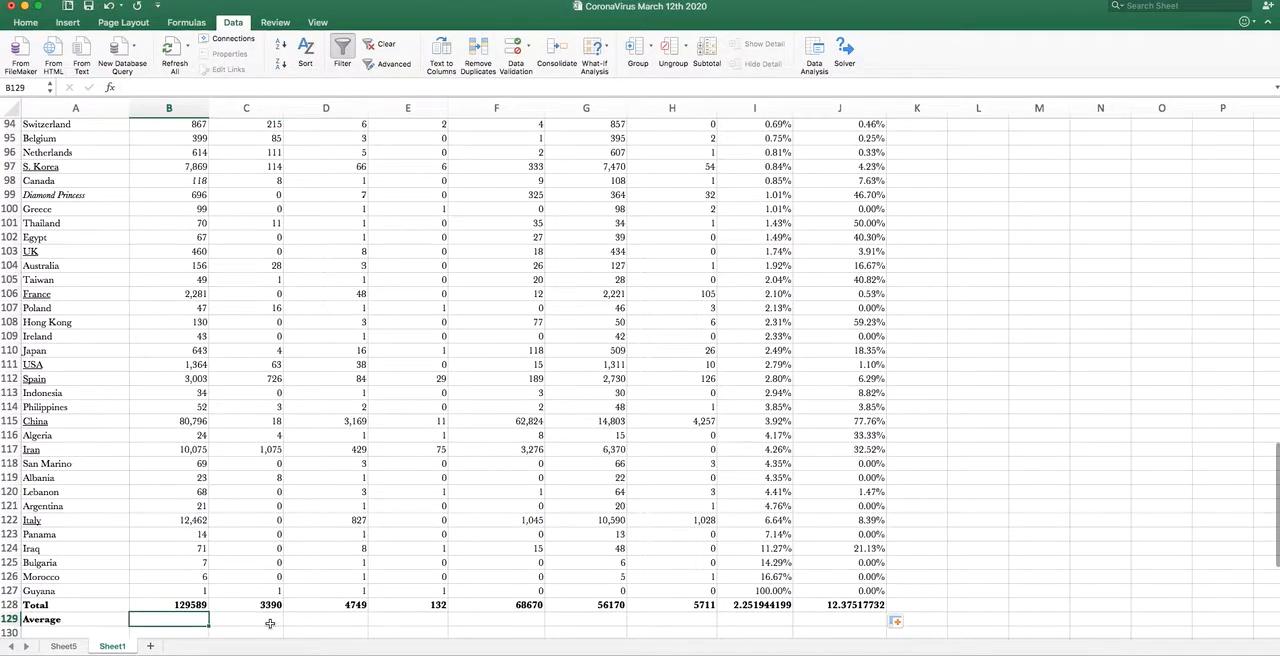
pyautogui.write('=a')
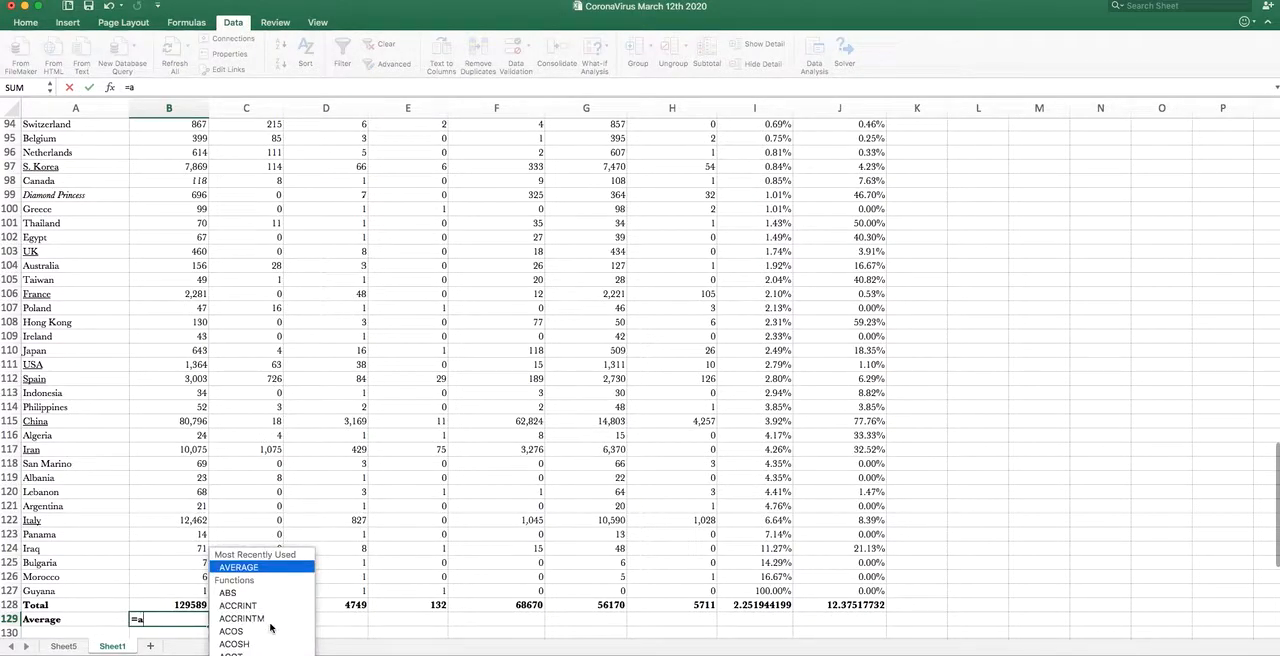
pyautogui.write('verage')
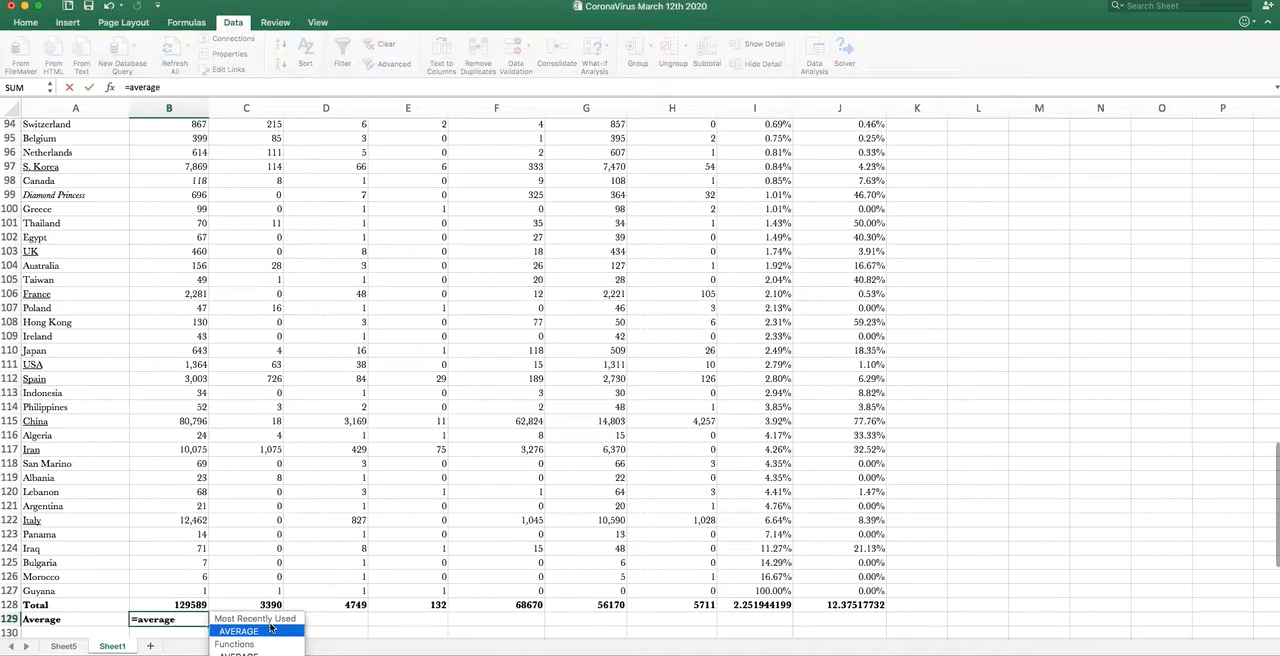
pyautogui.write('(')
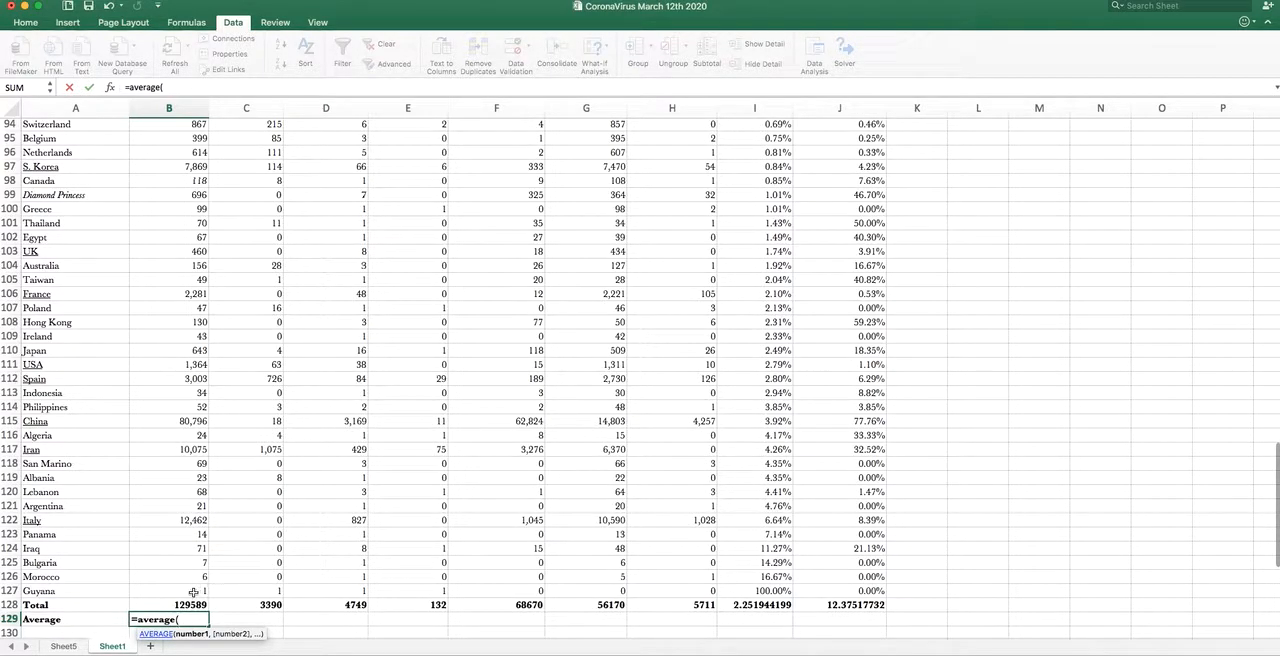
pyautogui.moveTo(193, 591); pyautogui.dragTo(193, 562)
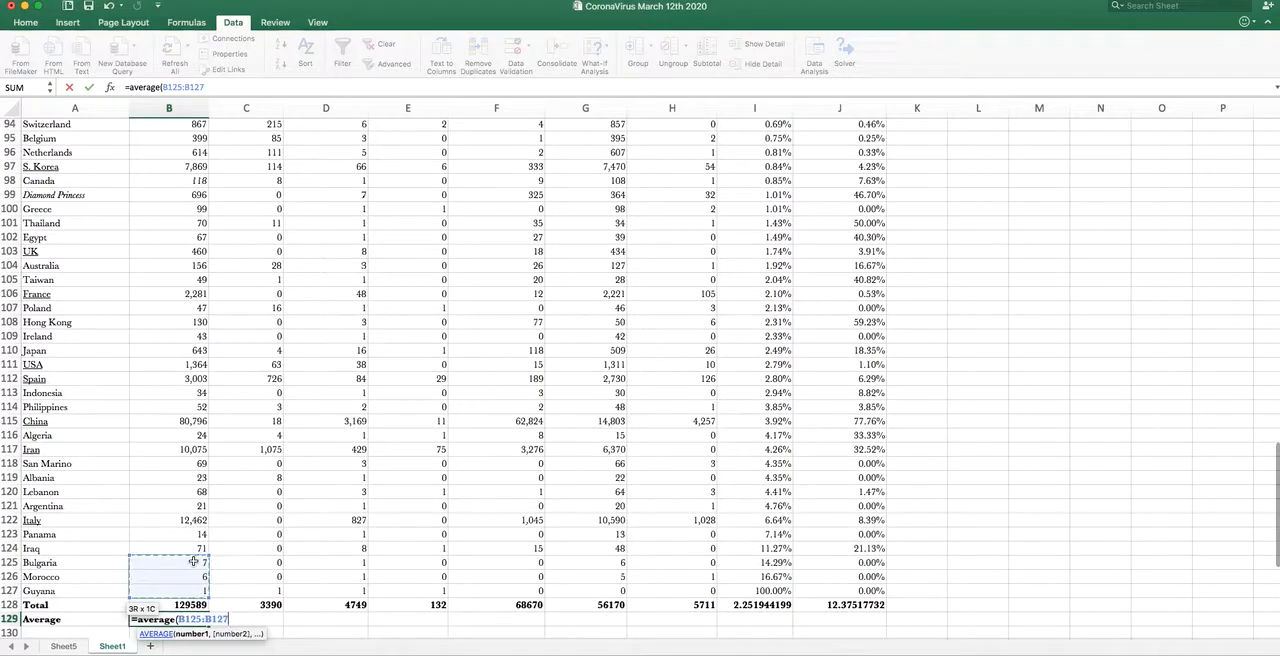
pyautogui.press('super+shift+Up')
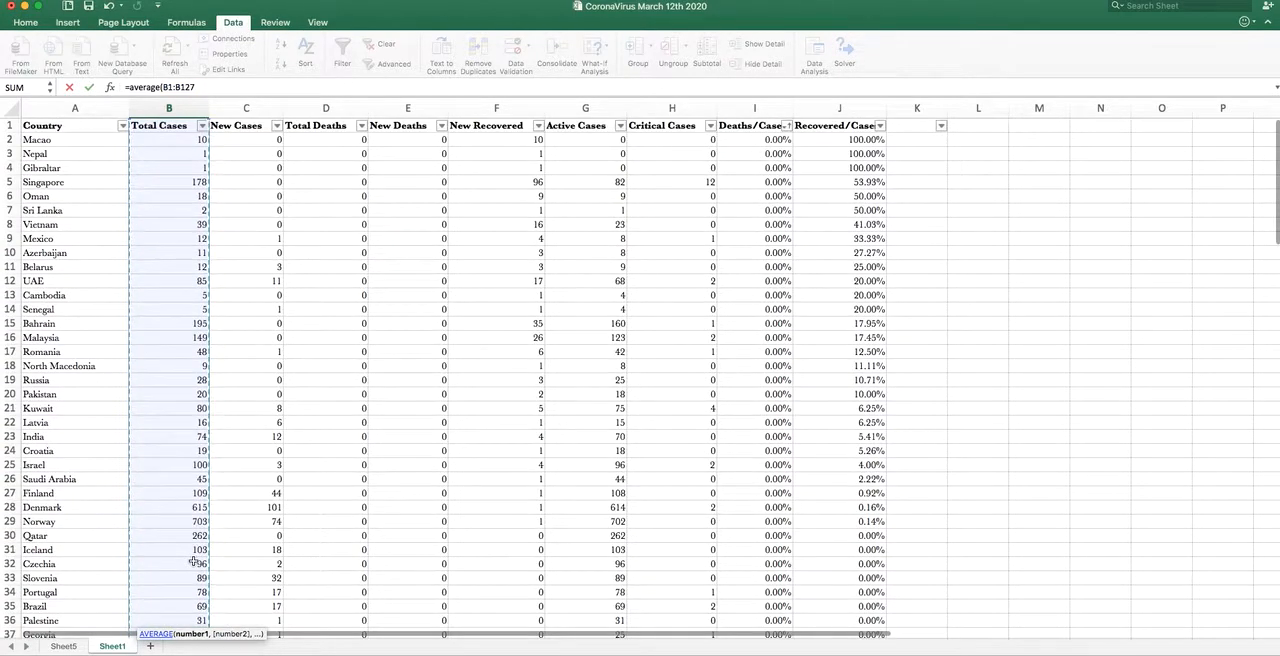
pyautogui.click(172, 87)
pyautogui.press('BackSpace')
pyautogui.write('27')
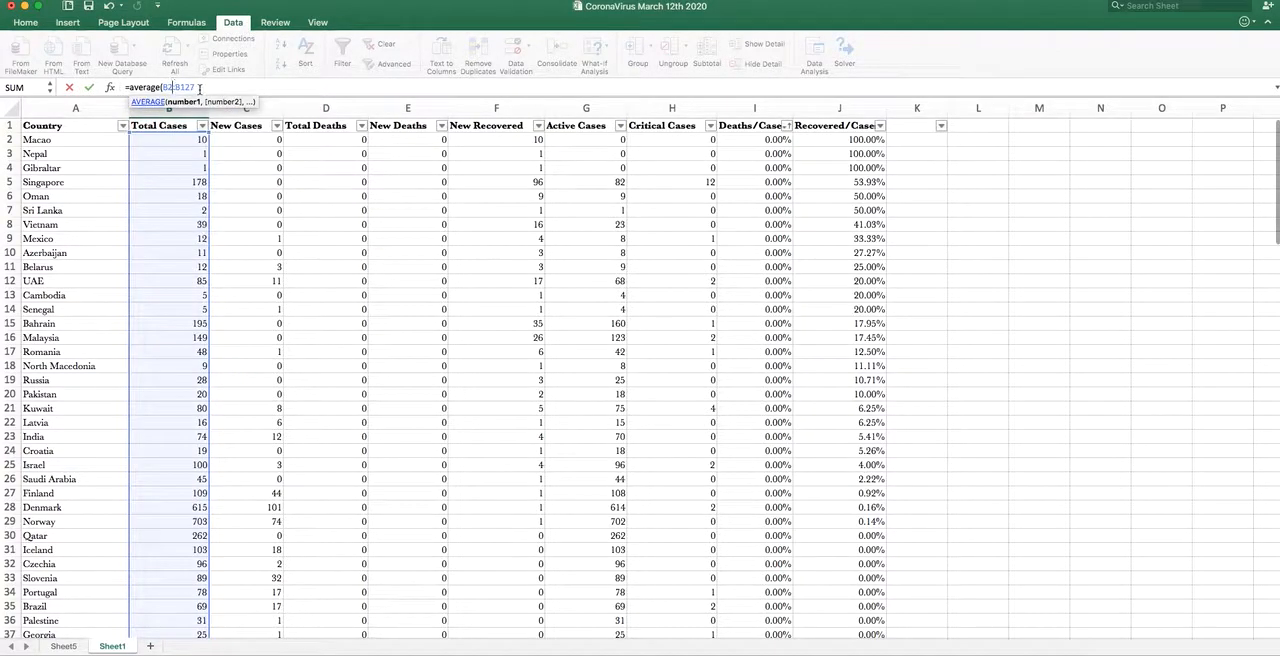
pyautogui.write(')')
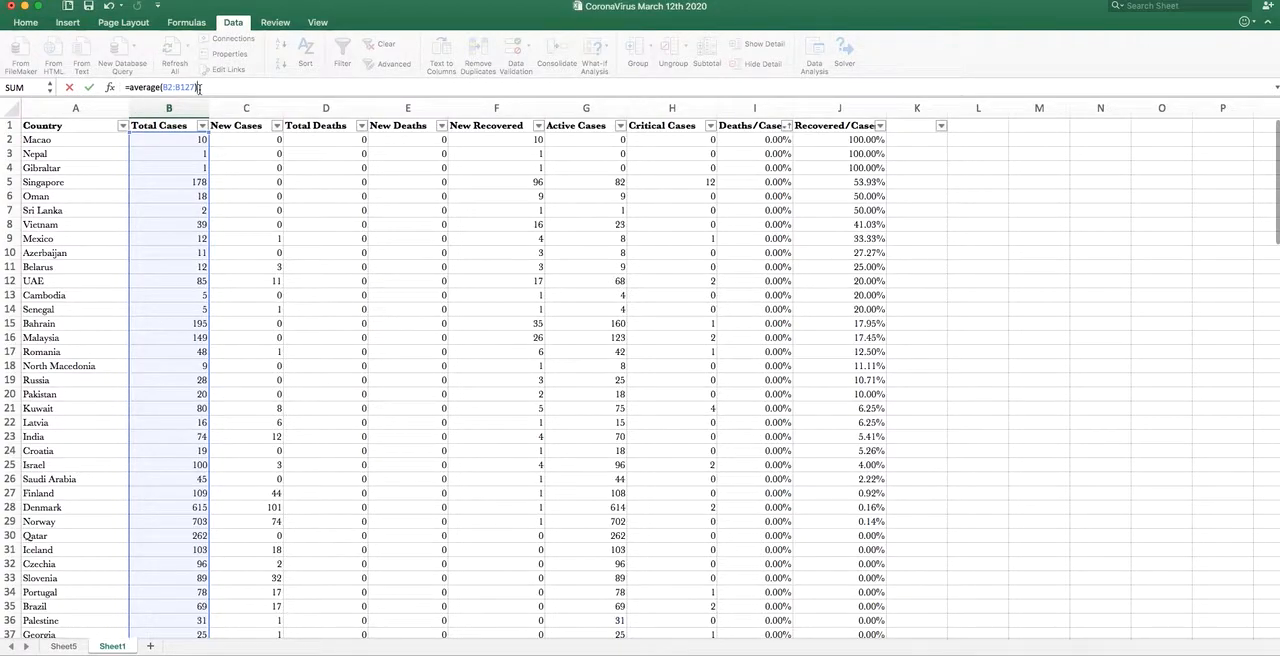
pyautogui.press('Return')
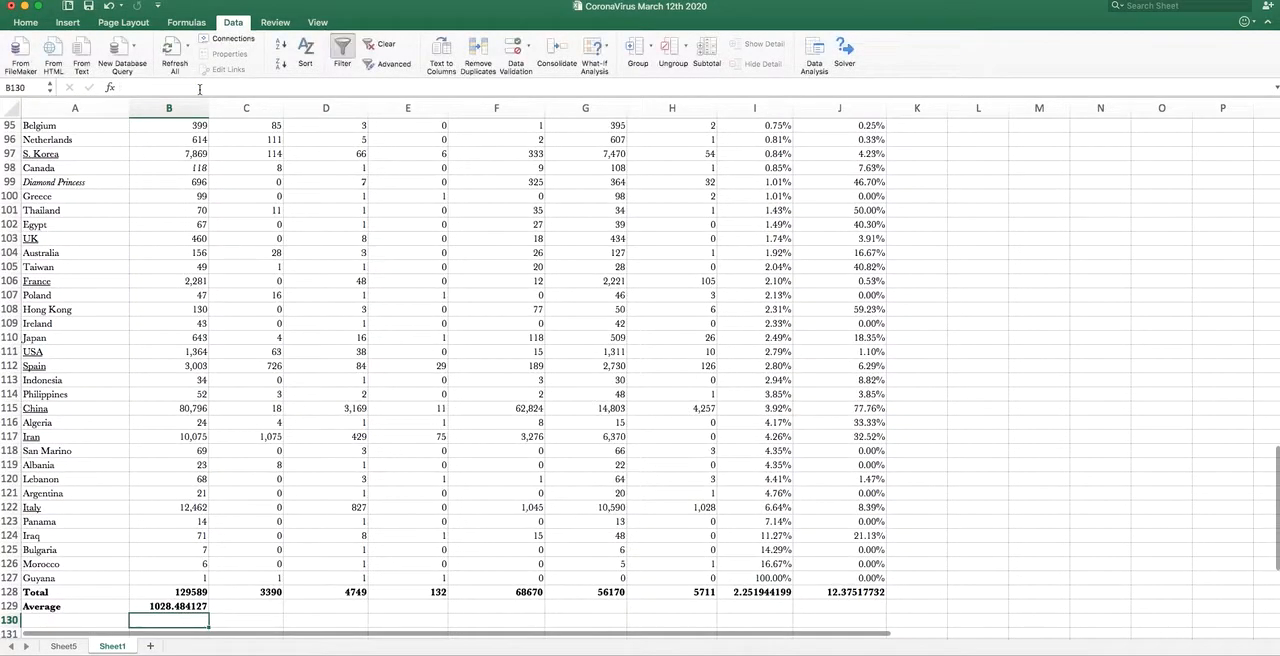
pyautogui.click(198, 608)
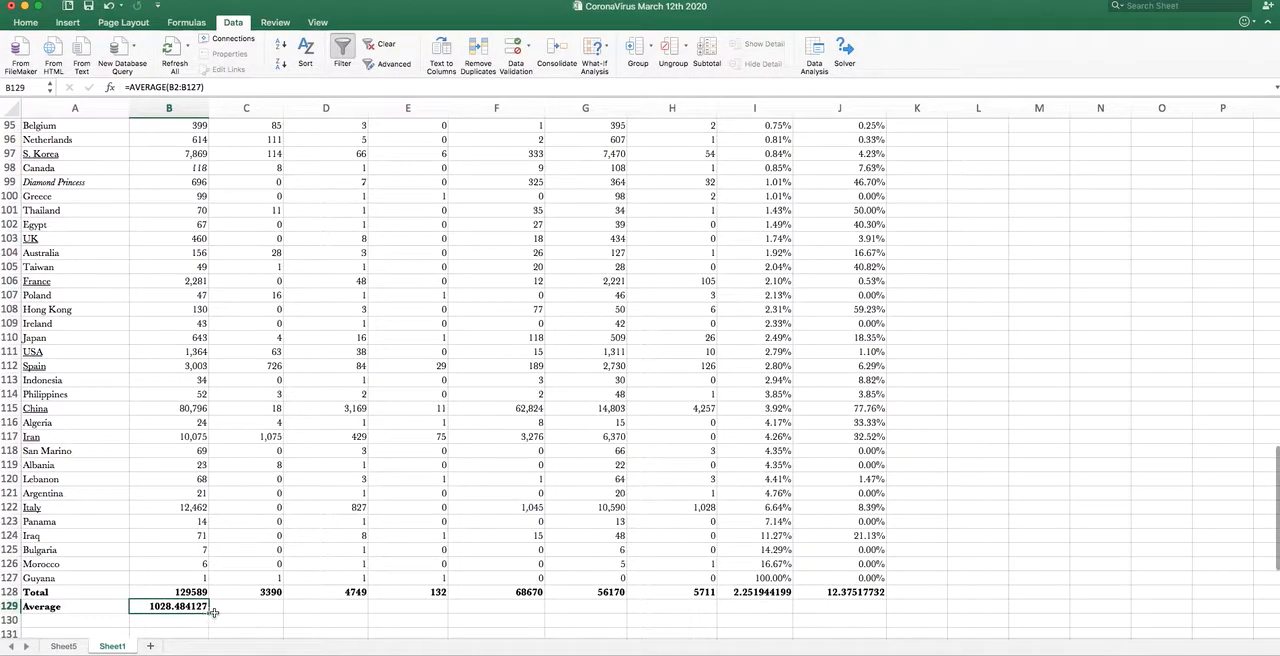
pyautogui.moveTo(208, 614); pyautogui.dragTo(858, 617)
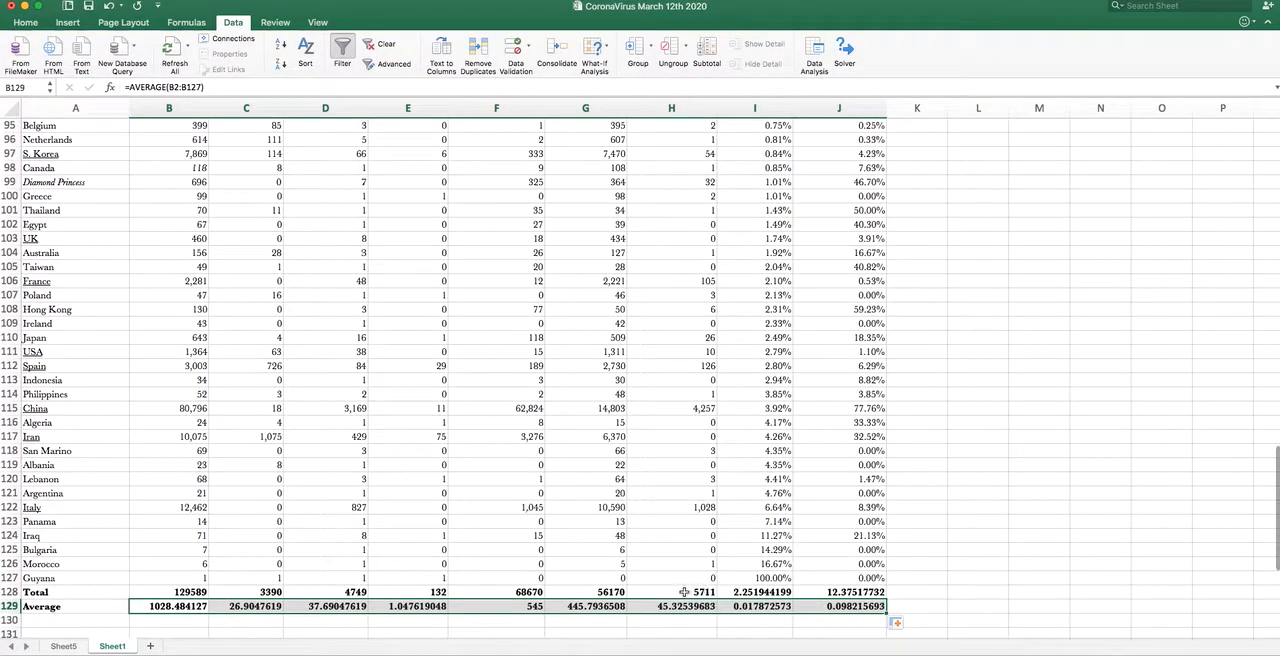
# - Format the total and average cells I128:J129 as percentages with 2 decimal places
pyautogui.moveTo(757, 591); pyautogui.dragTo(831, 606)
pyautogui.rightClick(831, 606)
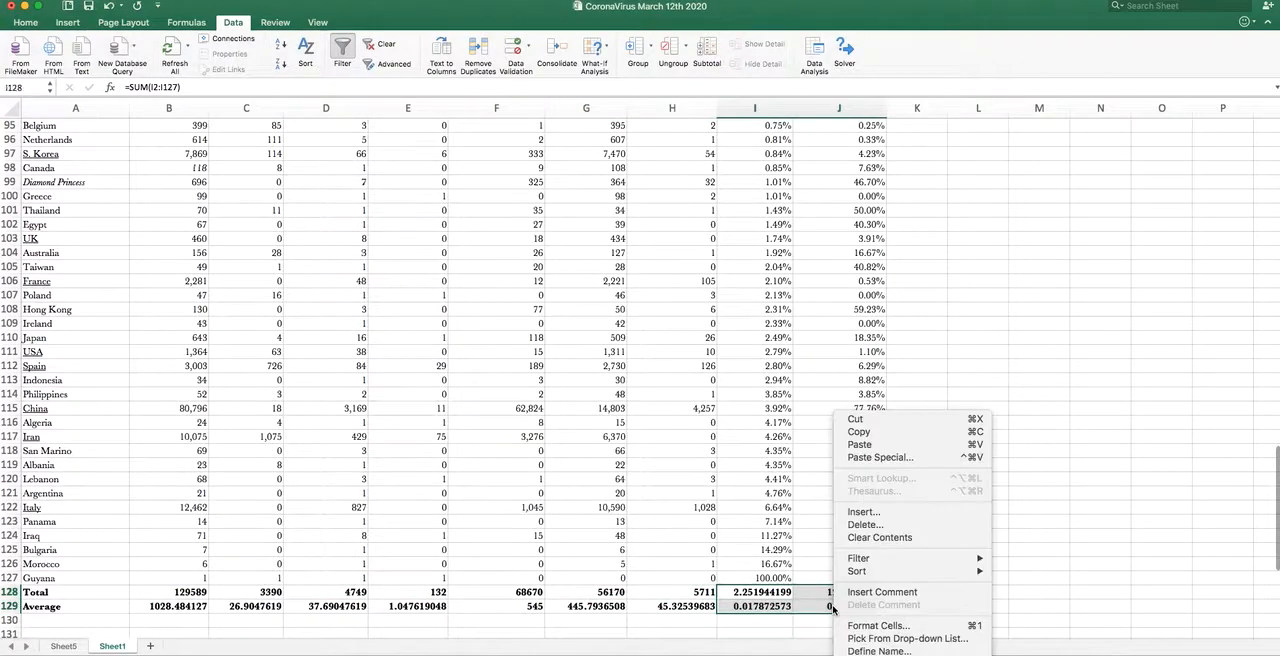
pyautogui.click(888, 632)
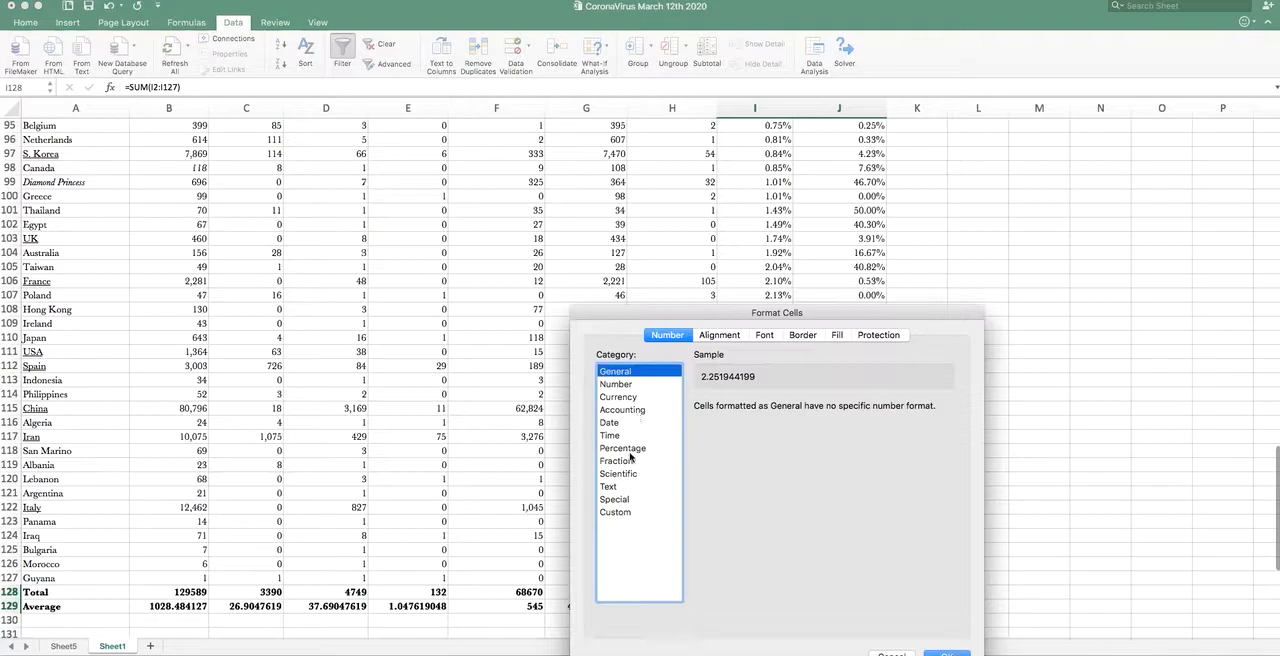
pyautogui.click(630, 450)
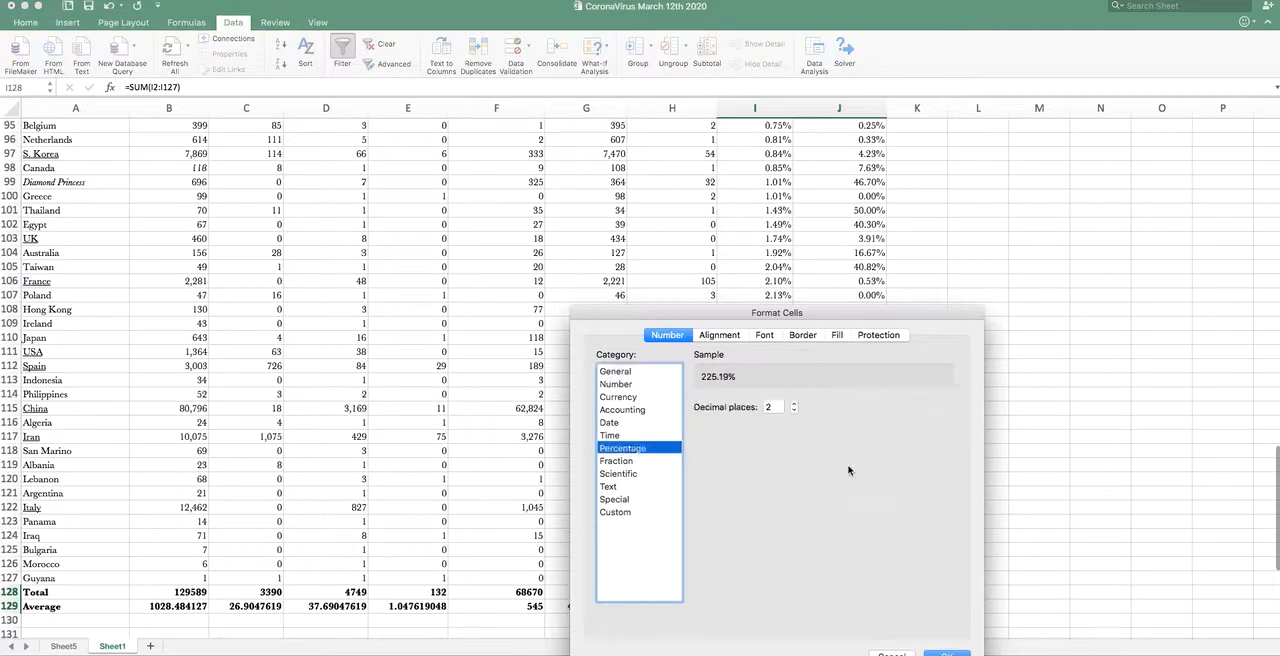
pyautogui.click(946, 653)
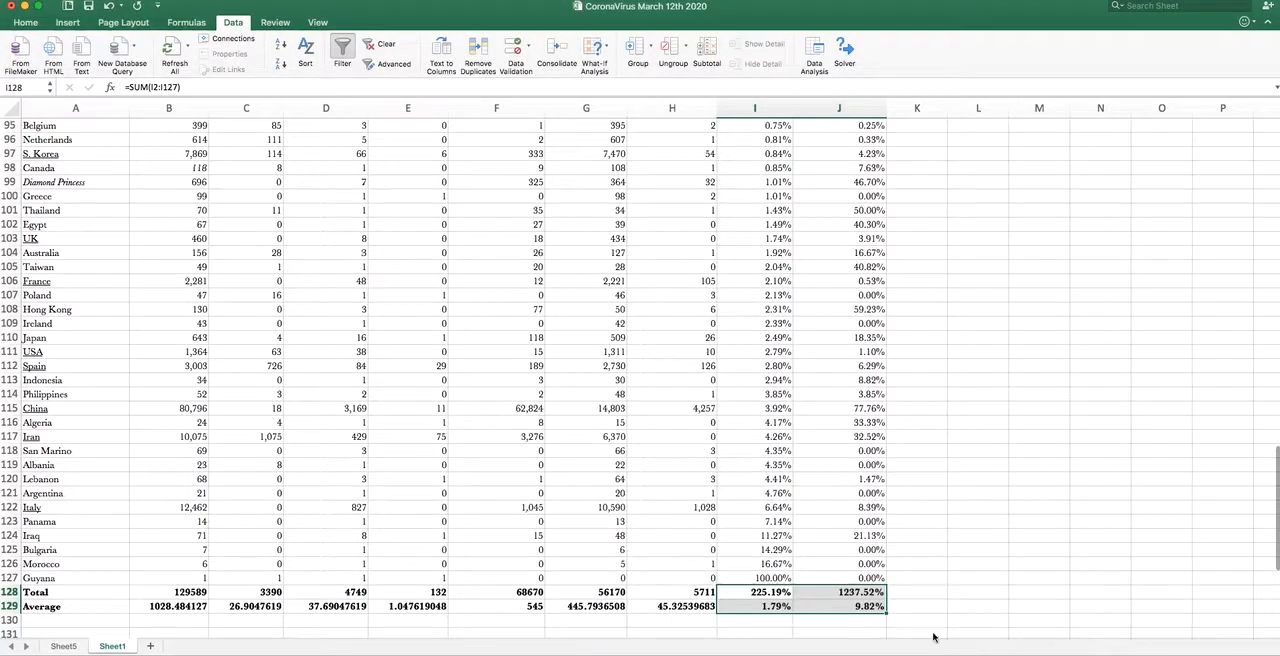
pyautogui.click(920, 604)
# - Clear the percentage sums in I128 and J128 of the Total row and check the averages beneath them
pyautogui.click(763, 592)
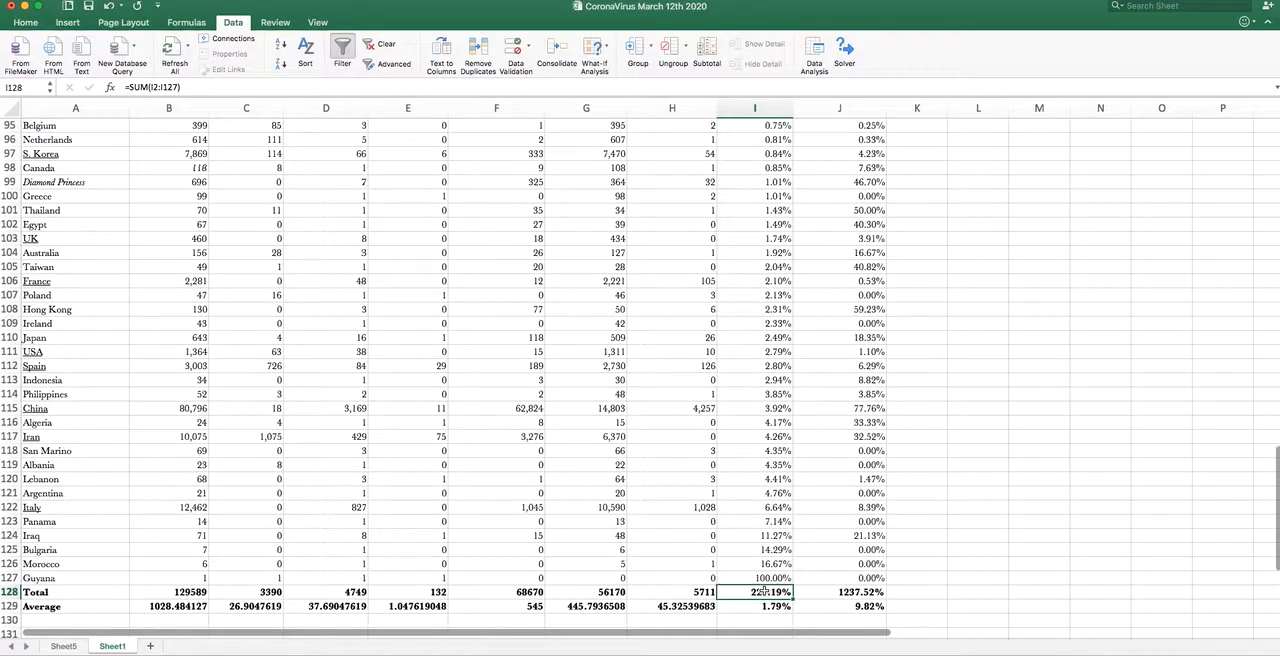
pyautogui.press('Delete')
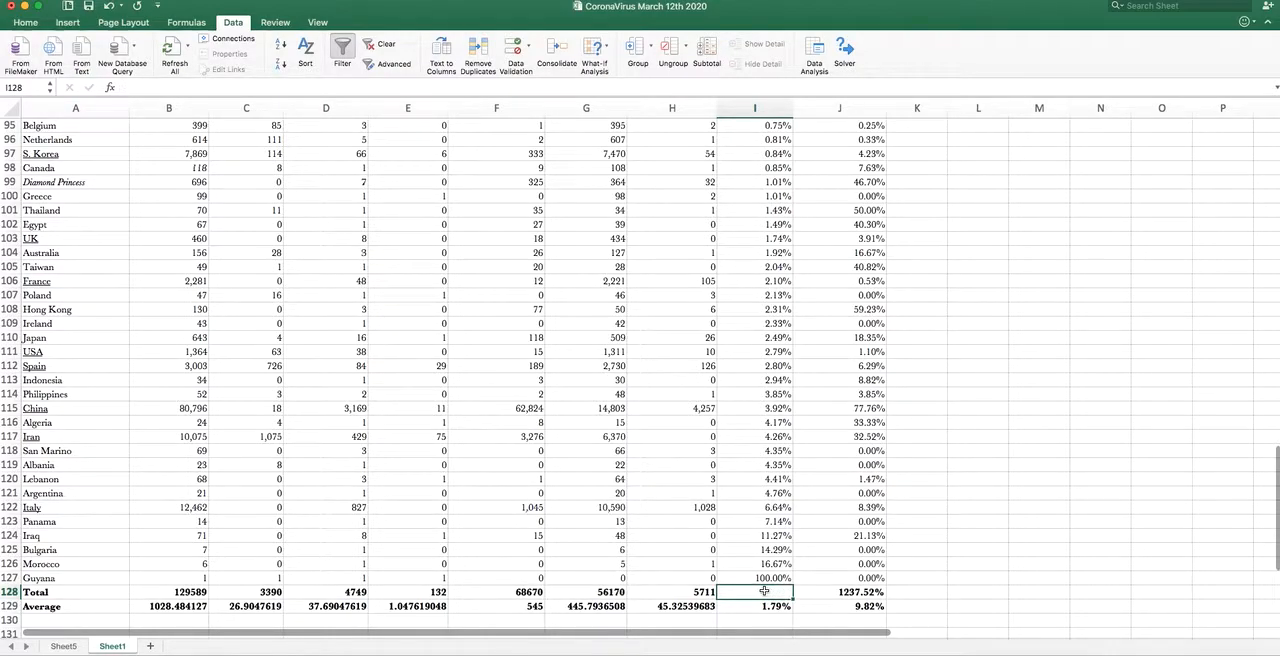
pyautogui.press('Down')
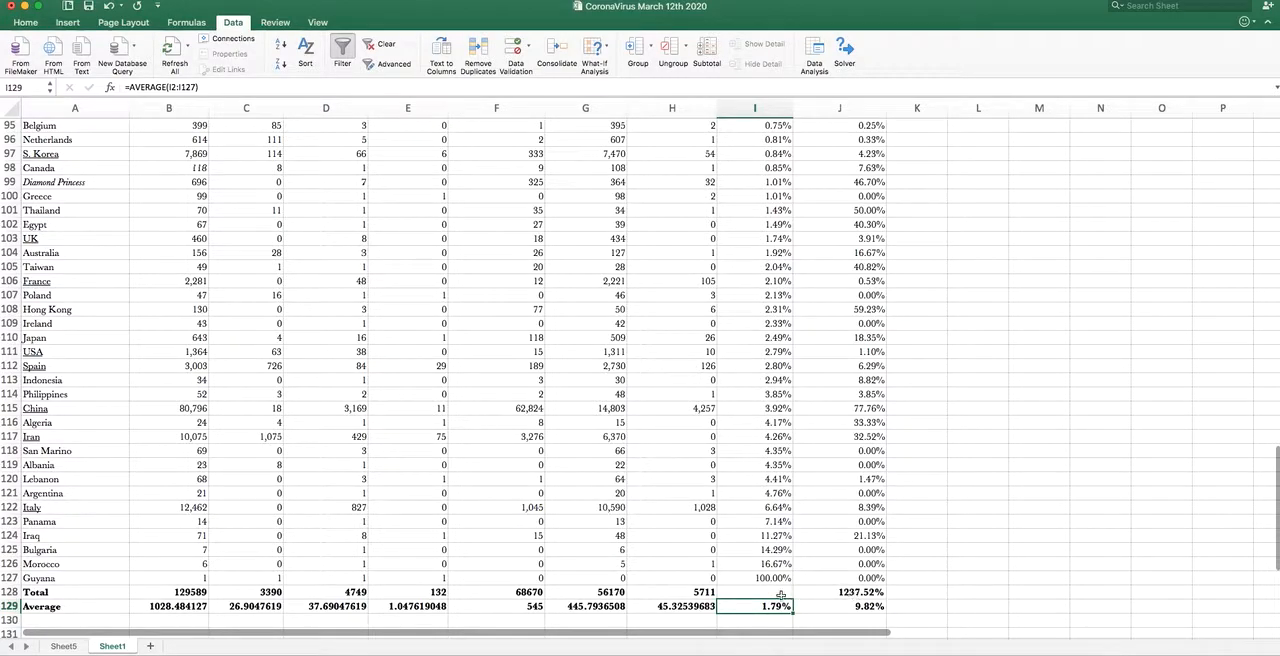
pyautogui.click(848, 592)
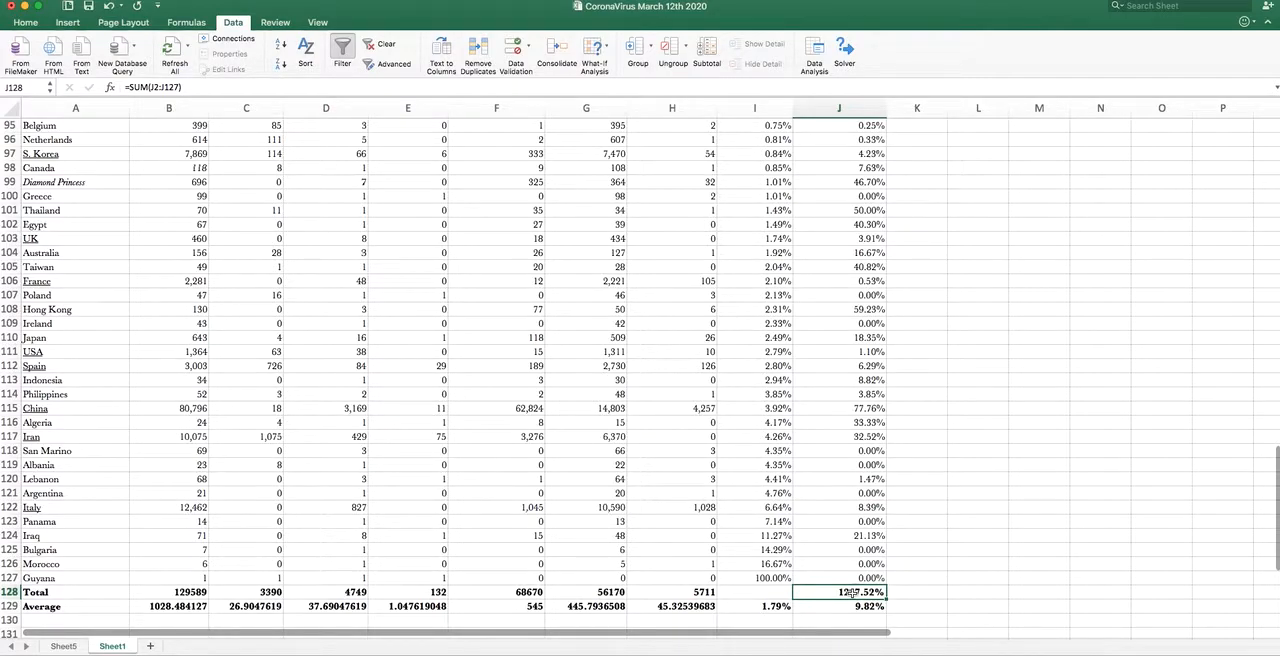
pyautogui.press('Delete')
pyautogui.press('Down')
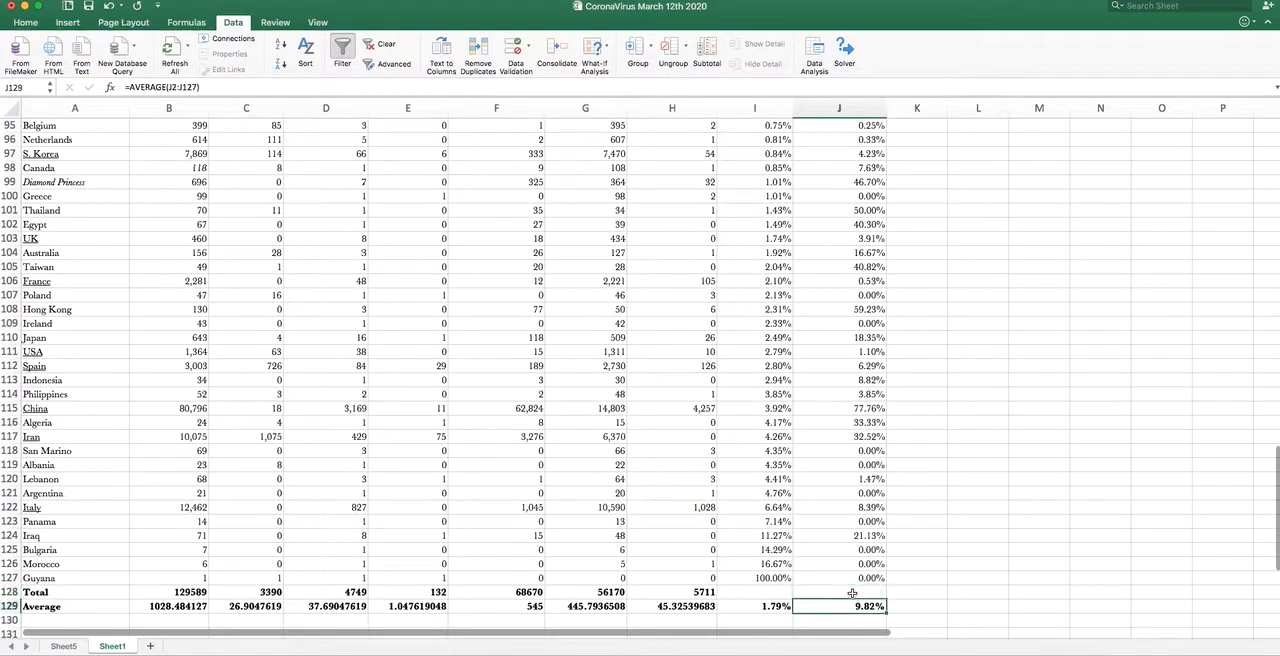
pyautogui.click(776, 603)
pyautogui.click(834, 606)
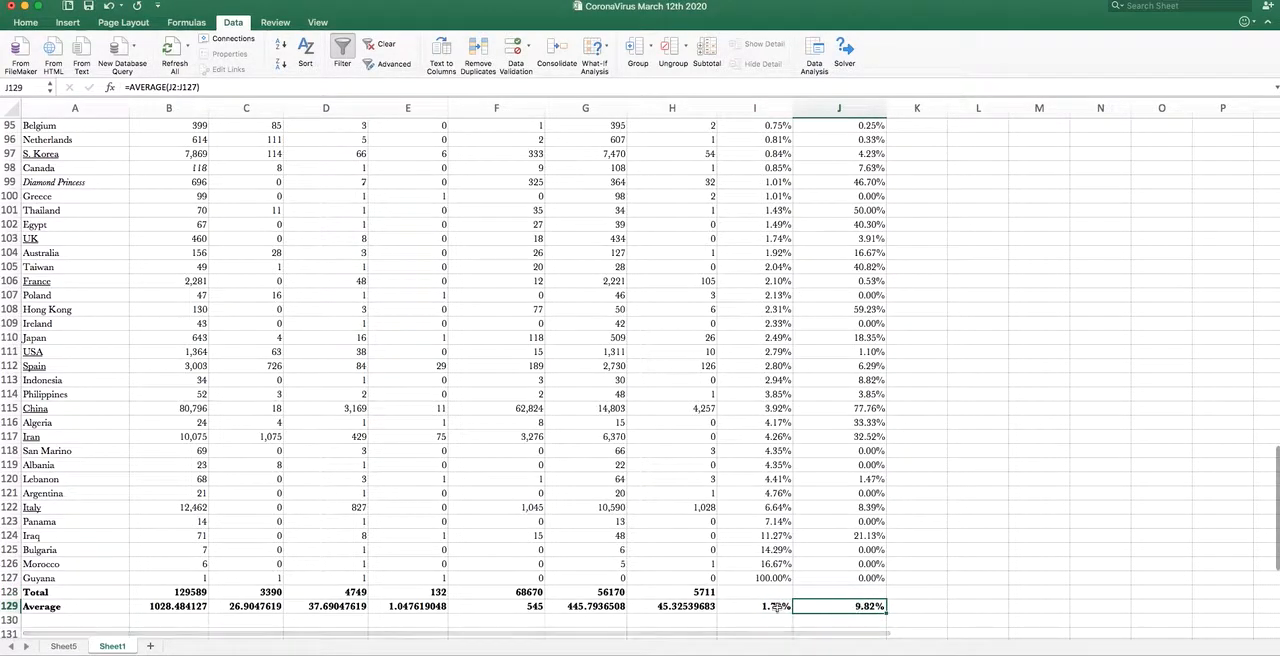
# - Examine the worldwide totals of cases, deaths and recoveries in B128, D128 and F128 against the country rows above
pyautogui.click(166, 592)
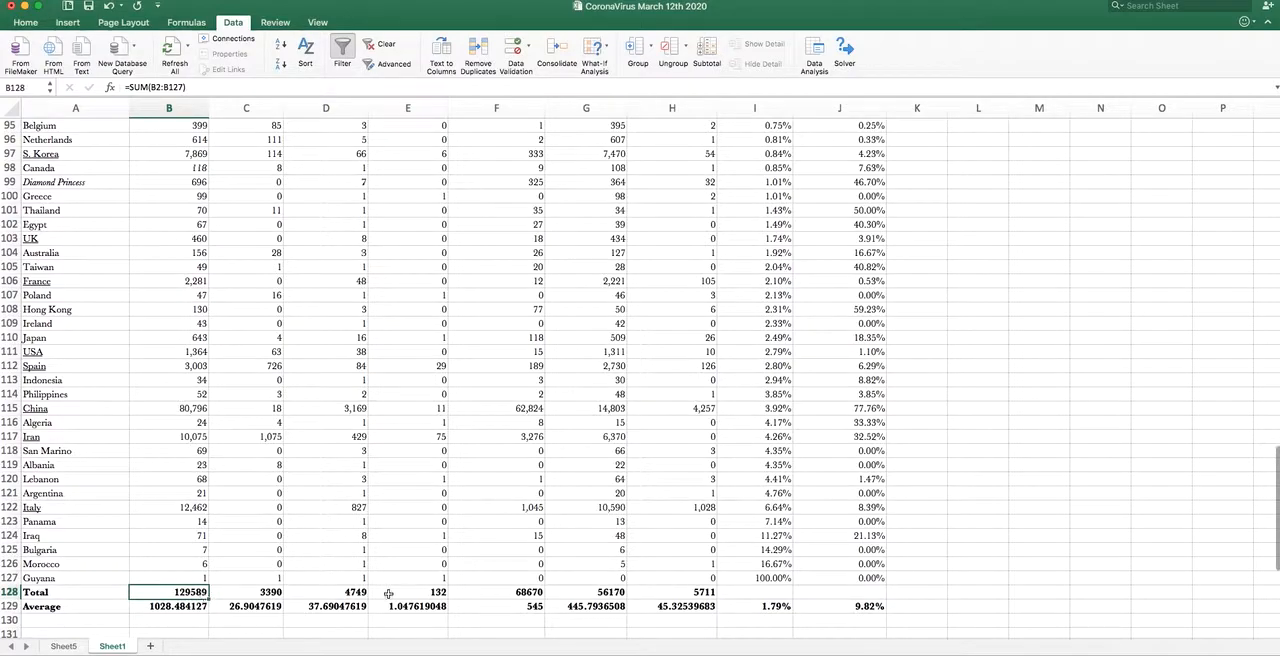
pyautogui.scroll(20, 413, 592)
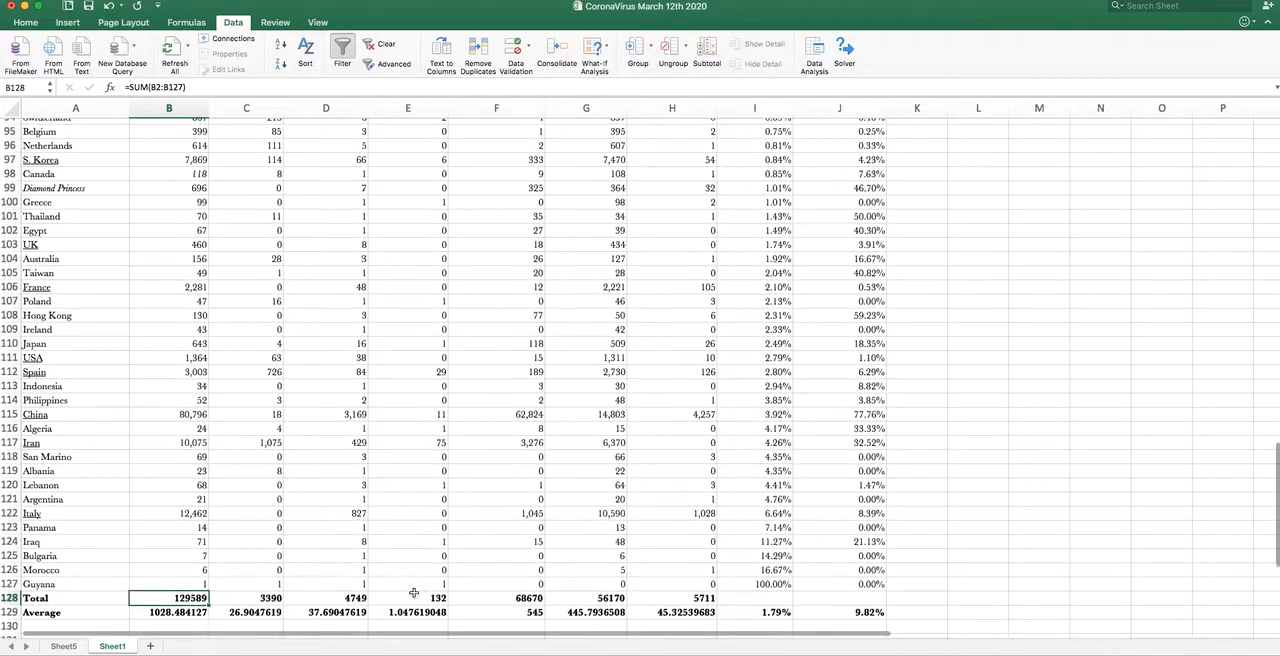
pyautogui.scroll(3, 413, 592)
pyautogui.scroll(-20, 413, 592)
pyautogui.scroll(1, 414, 592)
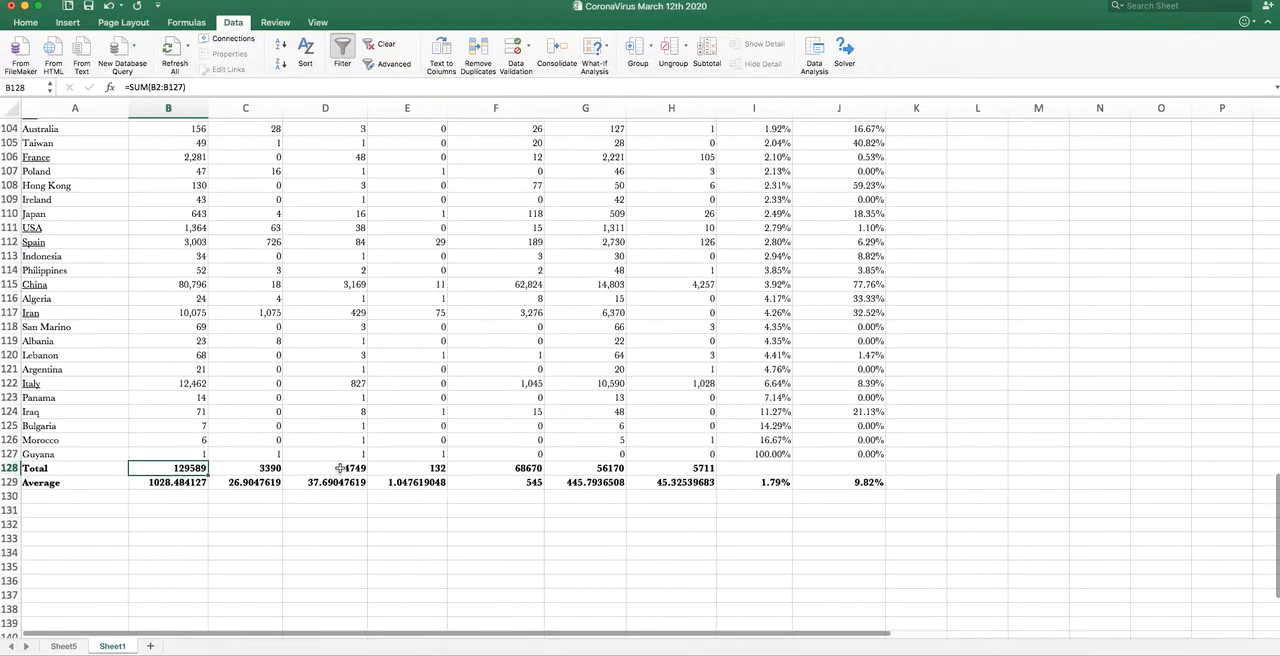
pyautogui.press('Right')
pyautogui.press('Right')
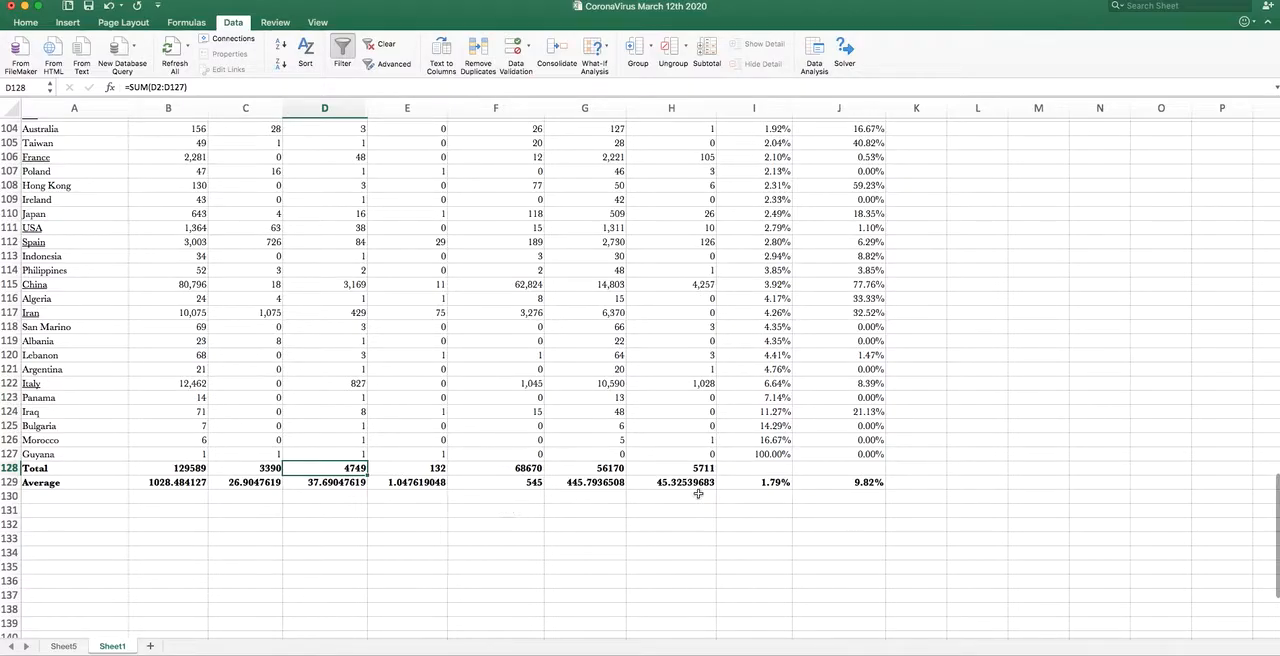
pyautogui.scroll(2, 665, 492)
pyautogui.scroll(1, 665, 492)
pyautogui.scroll(20, 665, 492)
pyautogui.scroll(-1, 665, 492)
pyautogui.scroll(-20, 665, 492)
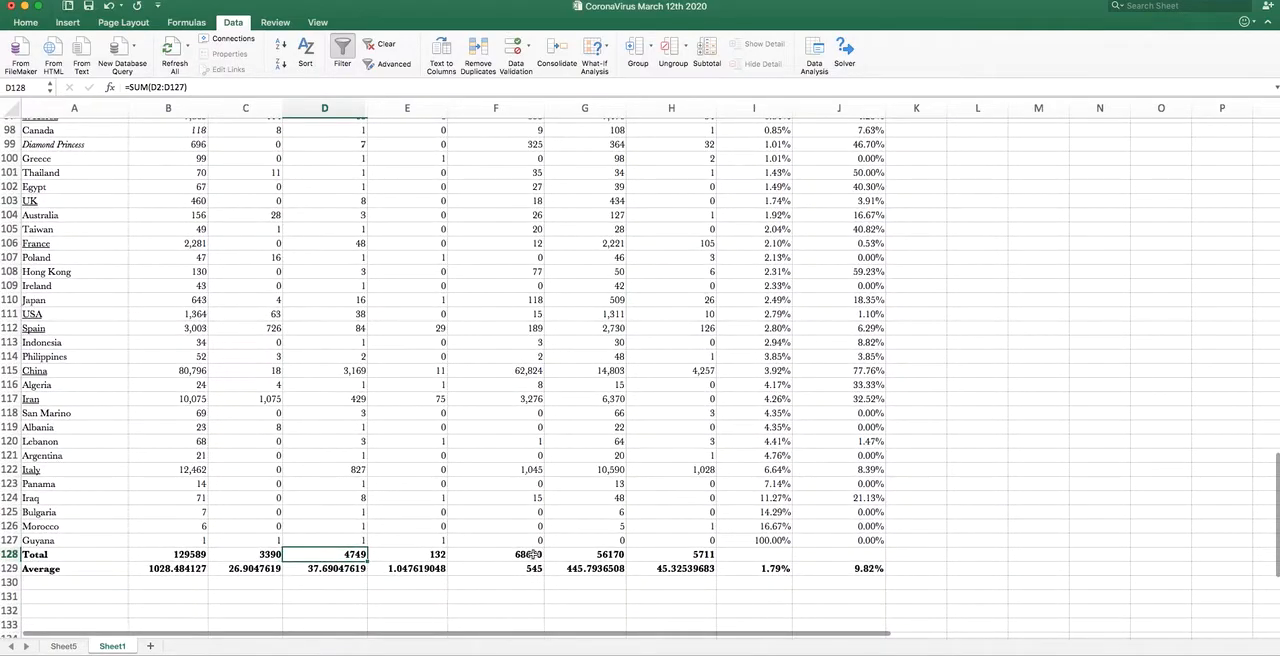
pyautogui.click(530, 554)
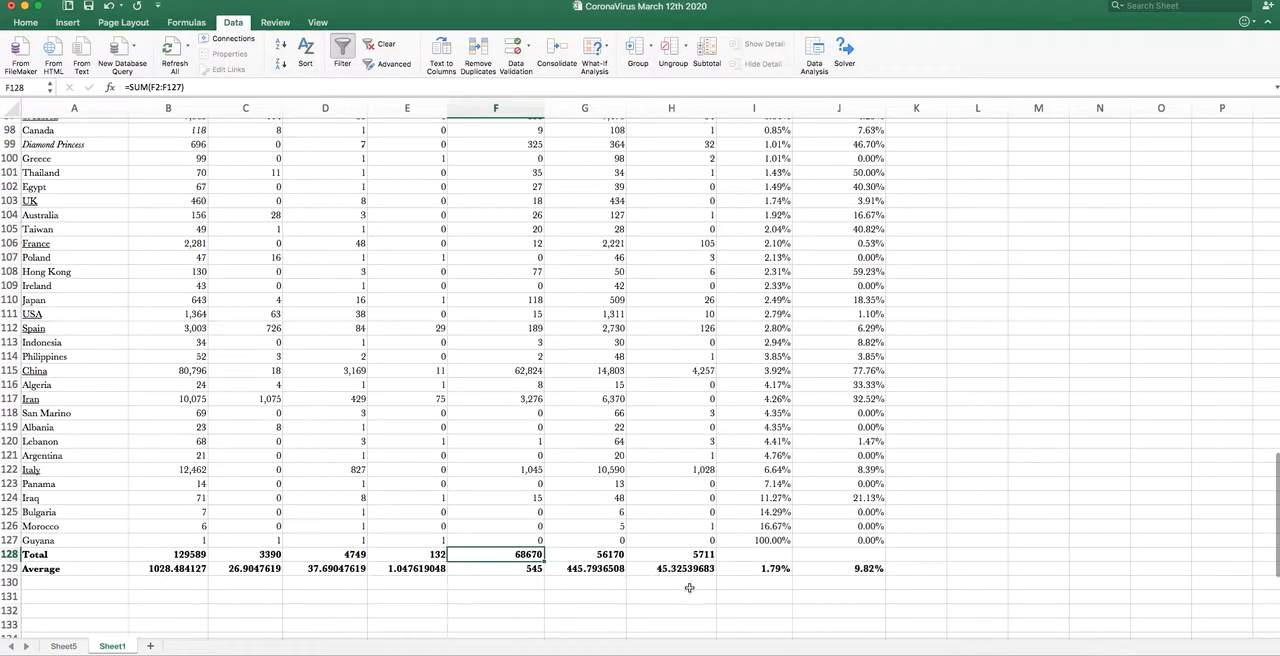
# - Review the Average row's figures per country for cases, deaths, recoveries, Deaths/Cases and Recovered/Cases in row 129
pyautogui.click(164, 570)
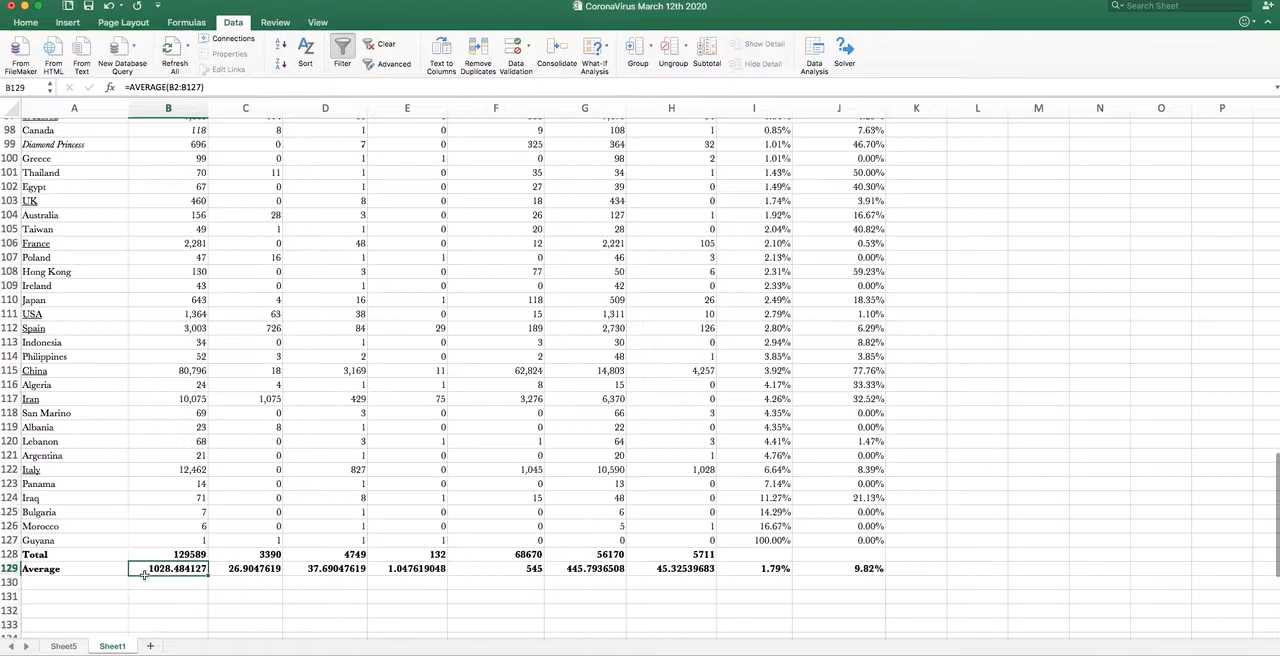
pyautogui.click(26, 540)
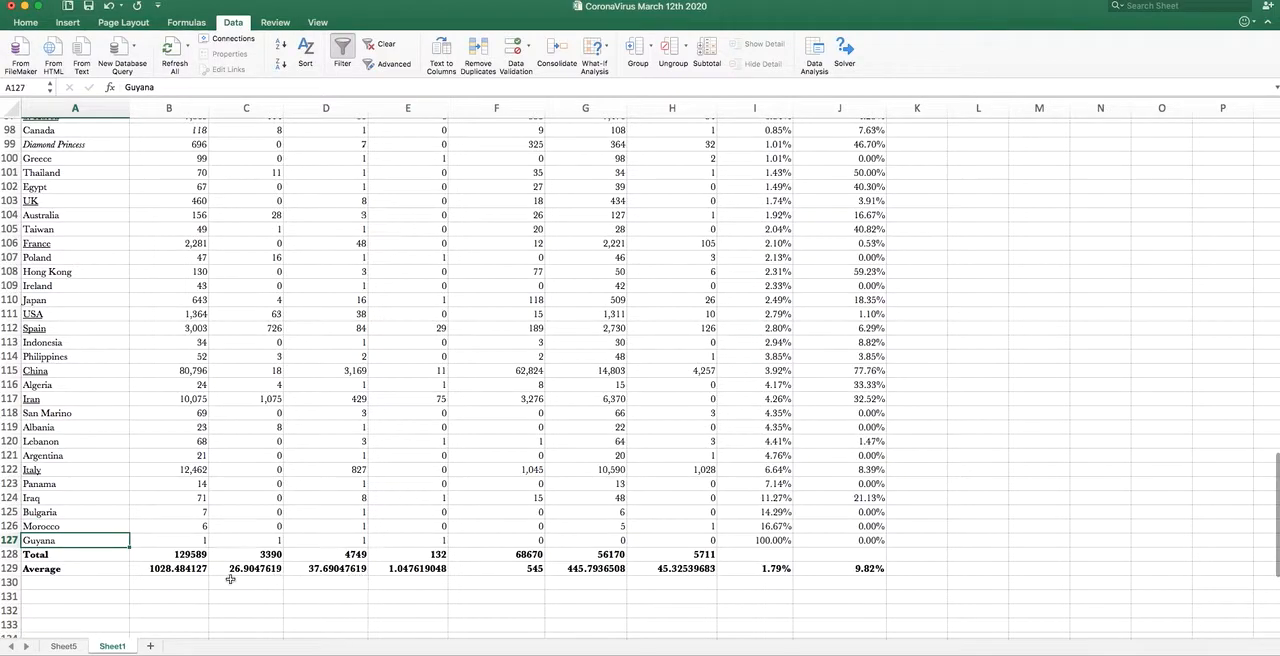
pyautogui.click(163, 570)
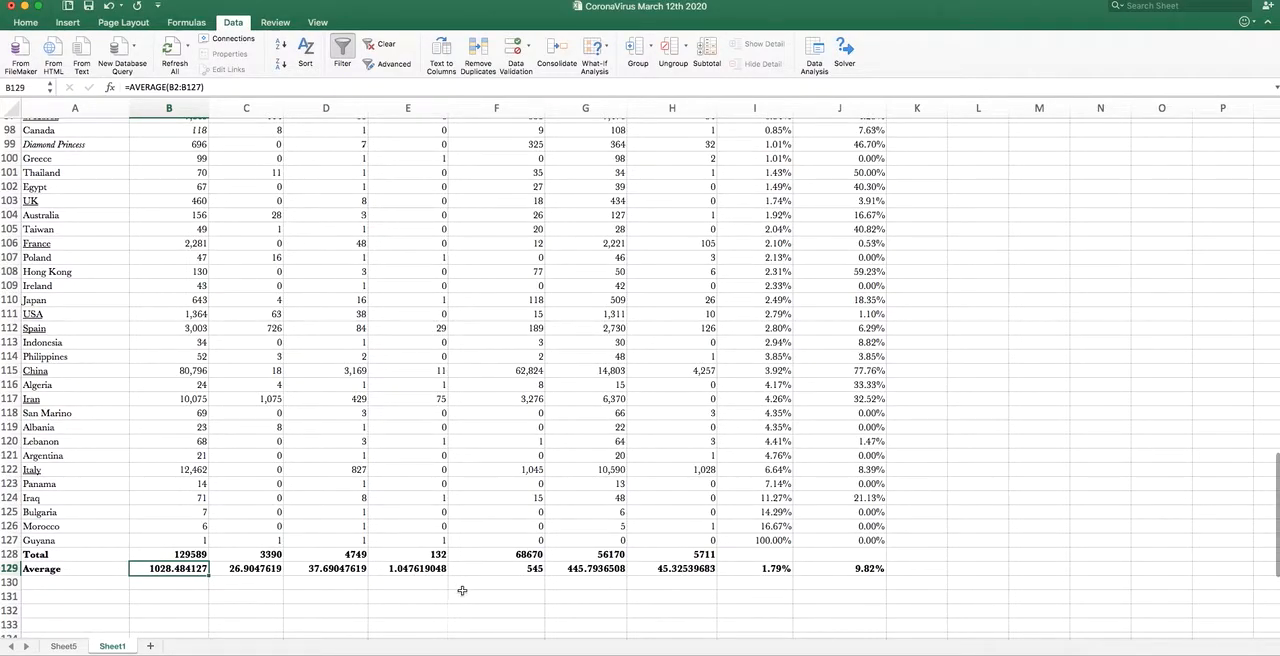
pyautogui.click(337, 568)
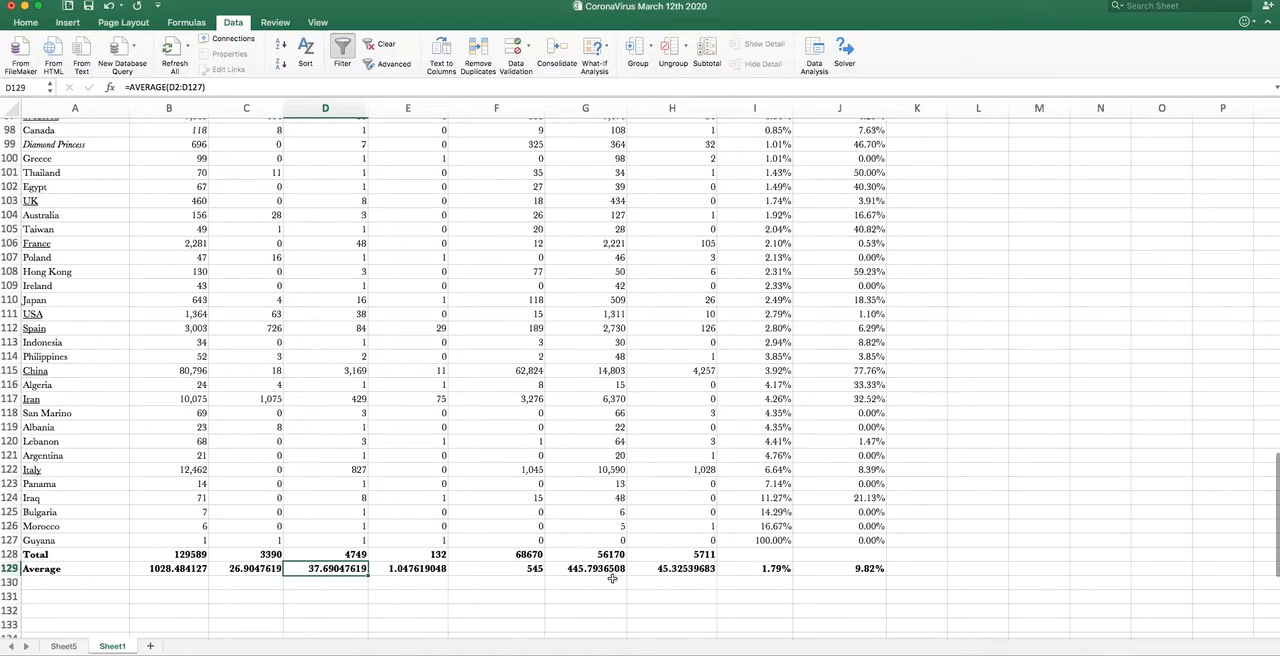
pyautogui.click(526, 568)
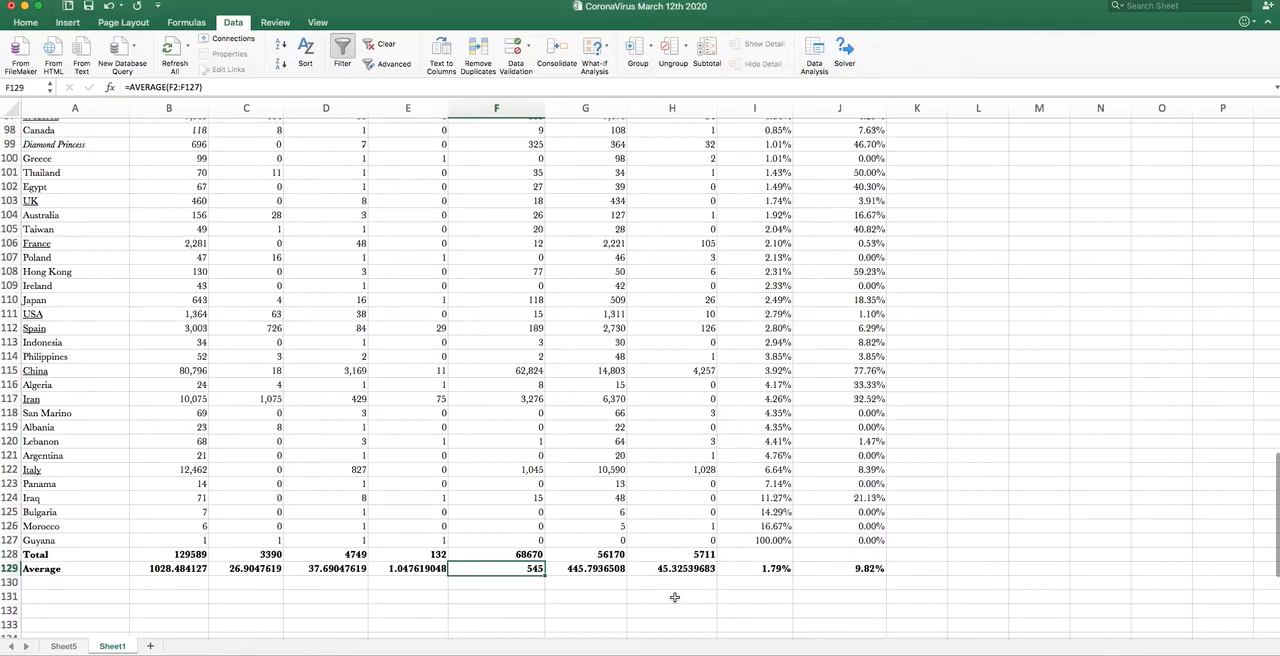
pyautogui.click(762, 569)
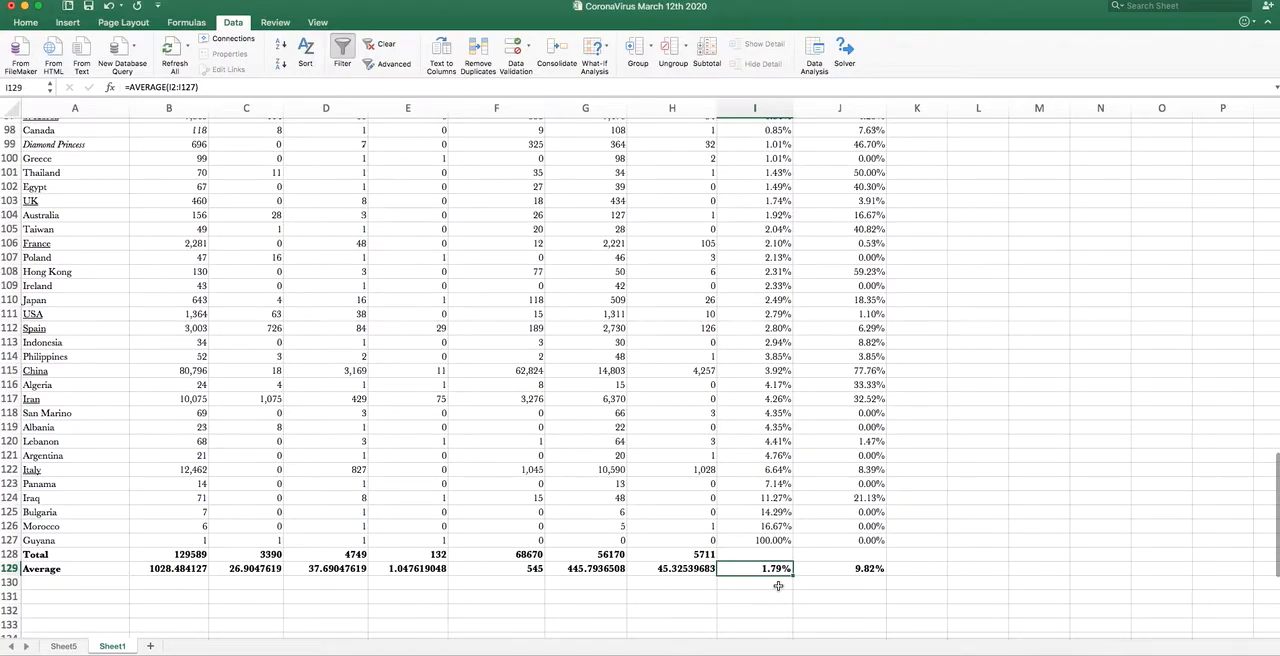
pyautogui.click(849, 574)
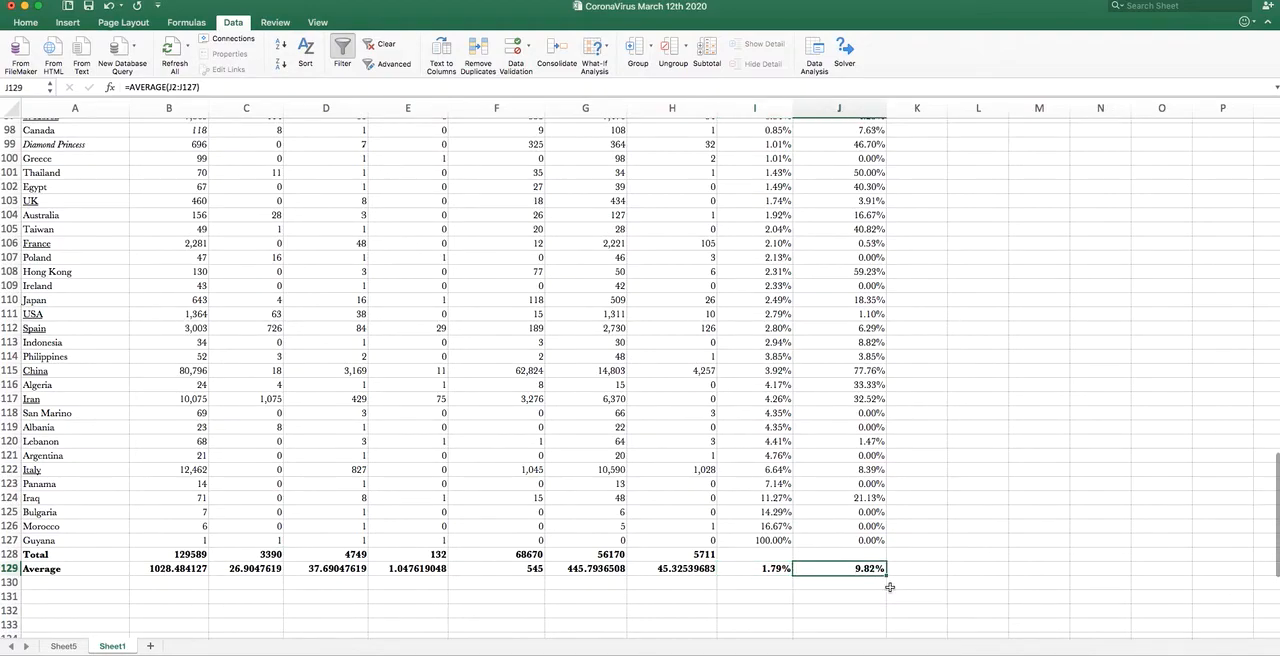